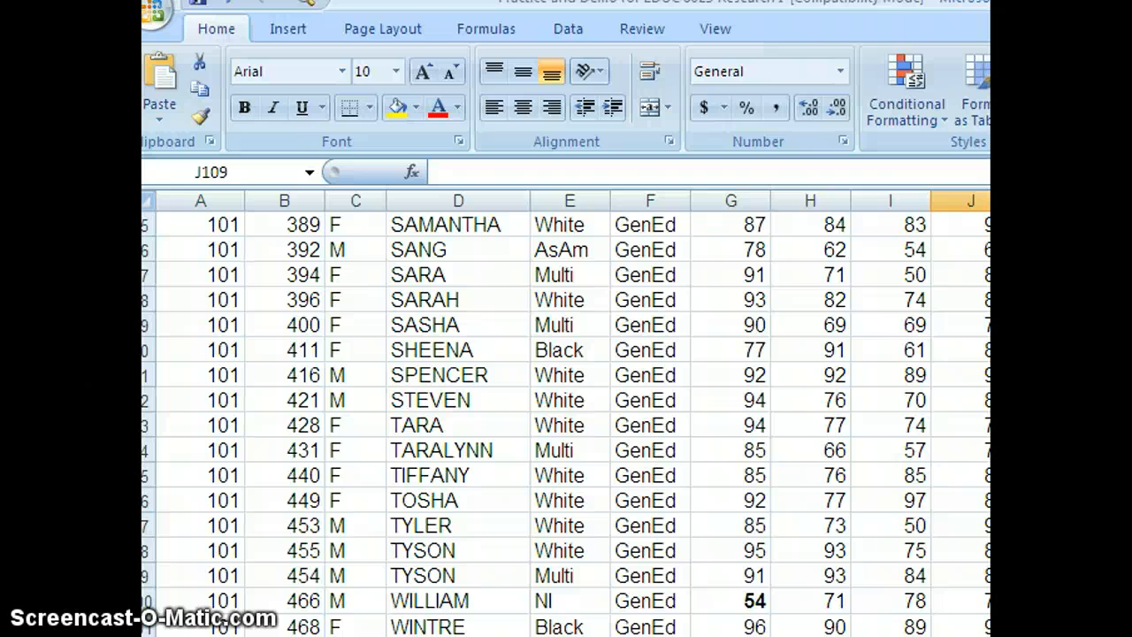
pyautogui.click(891, 635)
pyautogui.scroll(20, 566, 407)
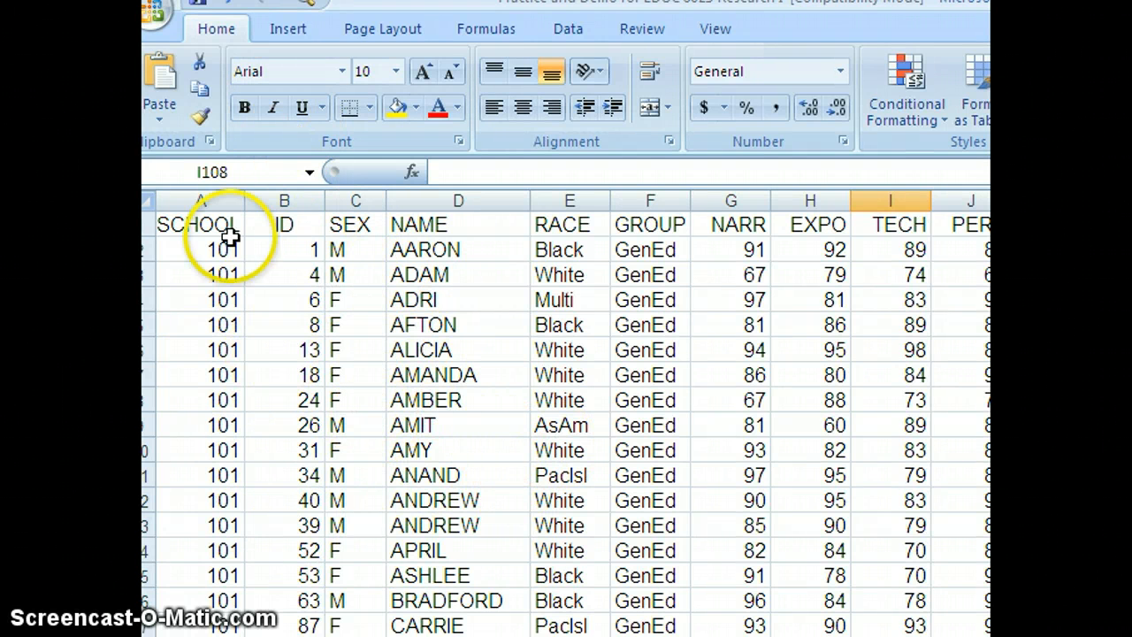
pyautogui.click(280, 29)
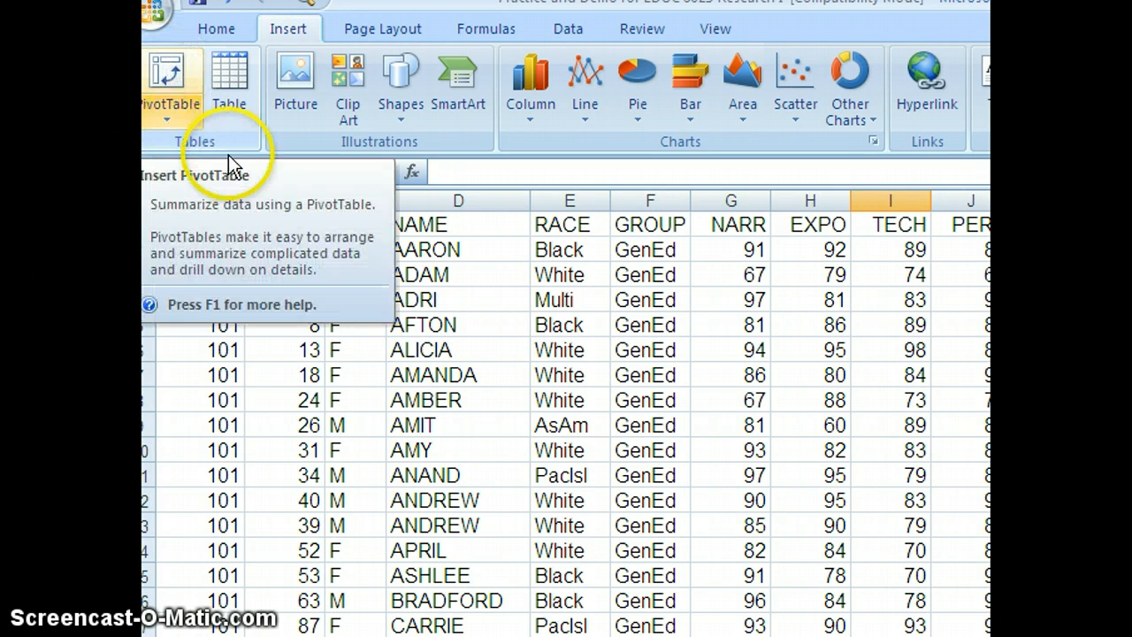
pyautogui.click(168, 72)
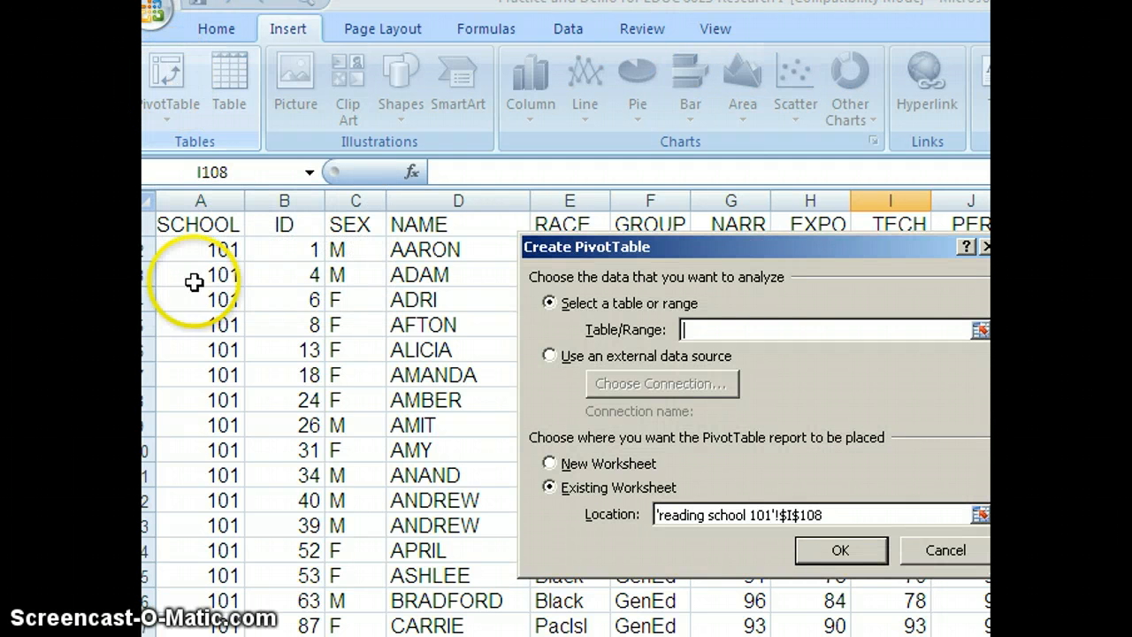
pyautogui.click(946, 551)
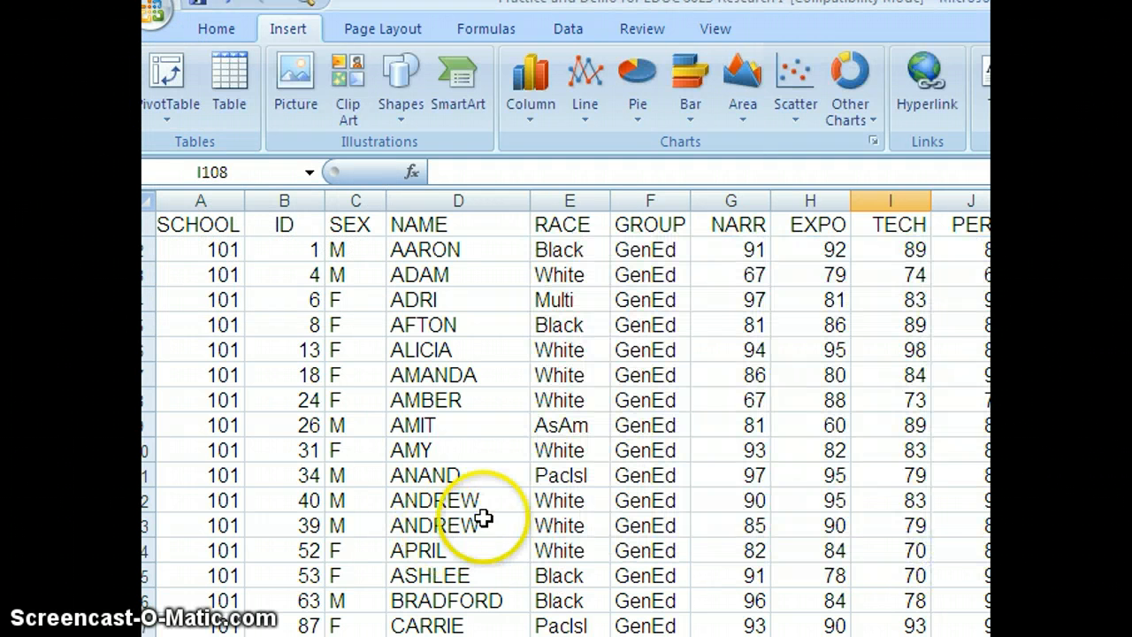
# Create a PivotTable on a new worksheet from the 'reading school 101' data range A1:M101
pyautogui.click(478, 491)
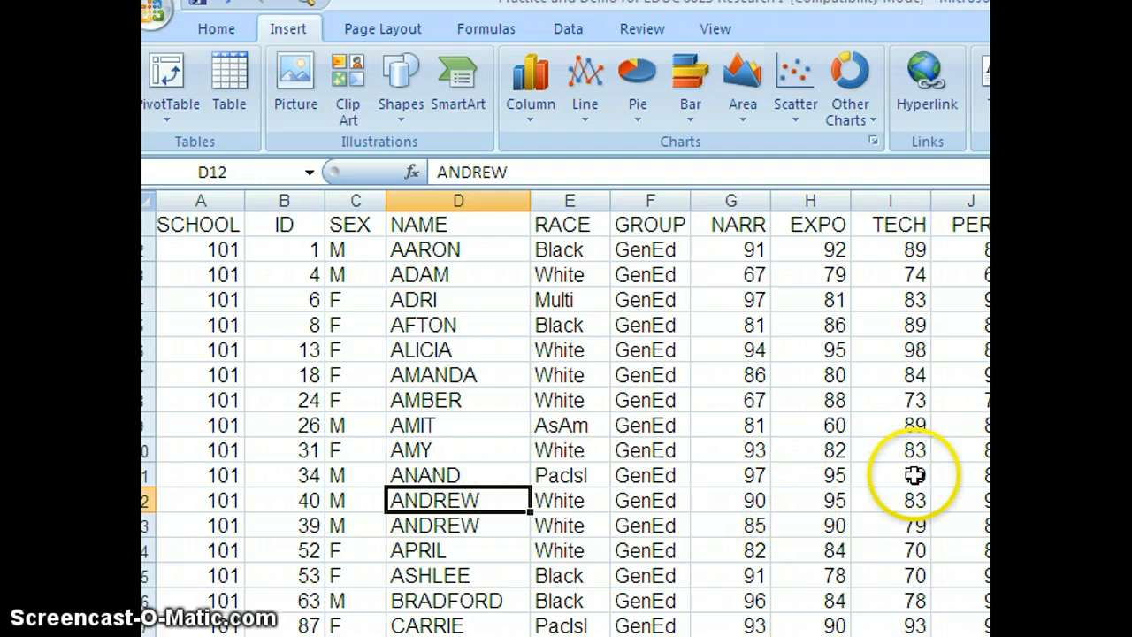
pyautogui.click(164, 70)
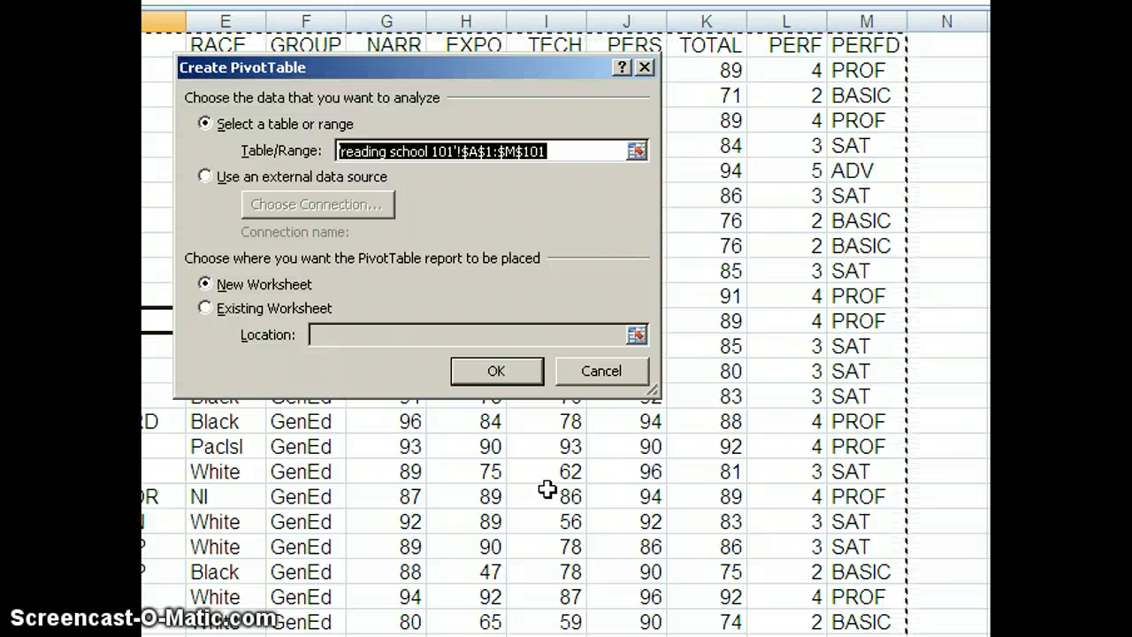
pyautogui.click(482, 375)
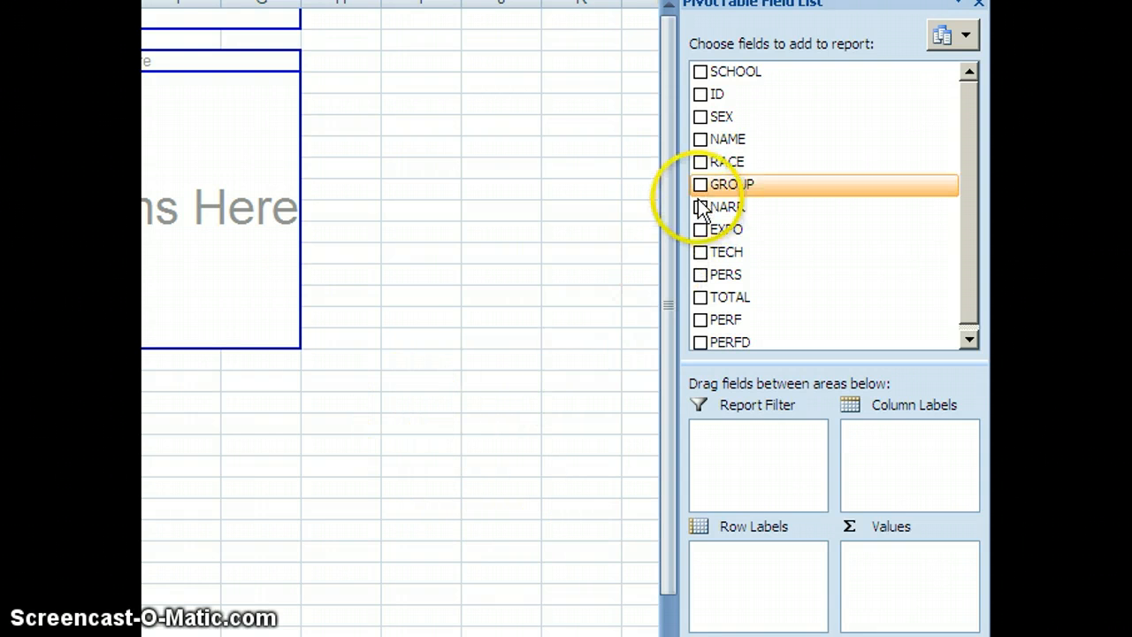
# Add the NARR field to the PivotTable's values and summarize it by Count
pyautogui.moveTo(701, 207); pyautogui.dragTo(899, 566)
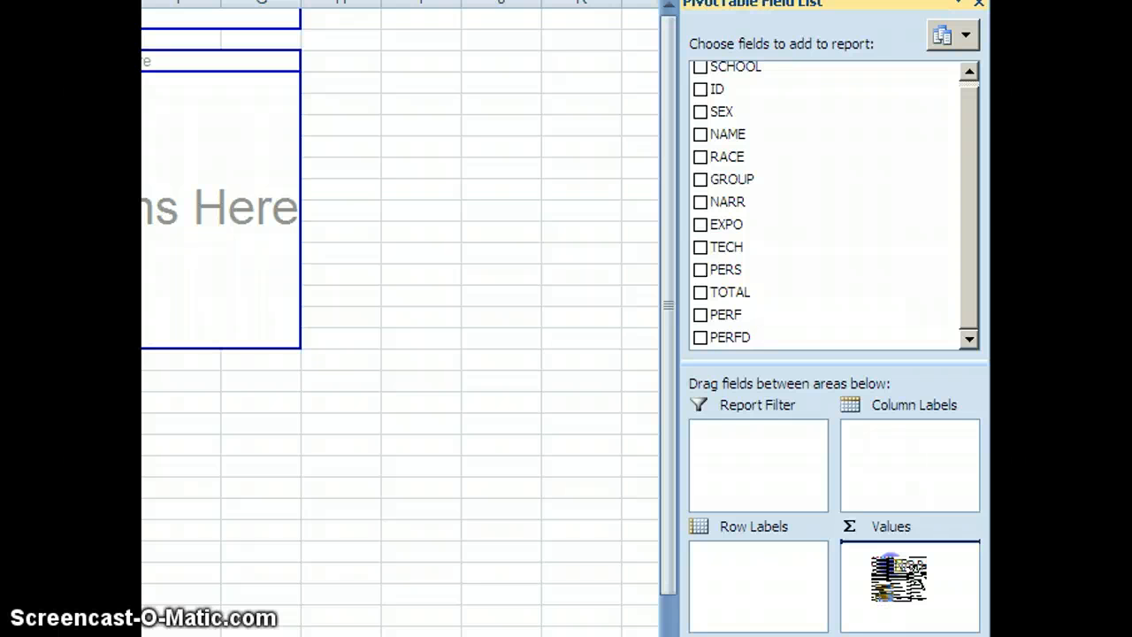
pyautogui.moveTo(899, 566); pyautogui.dragTo(894, 570)
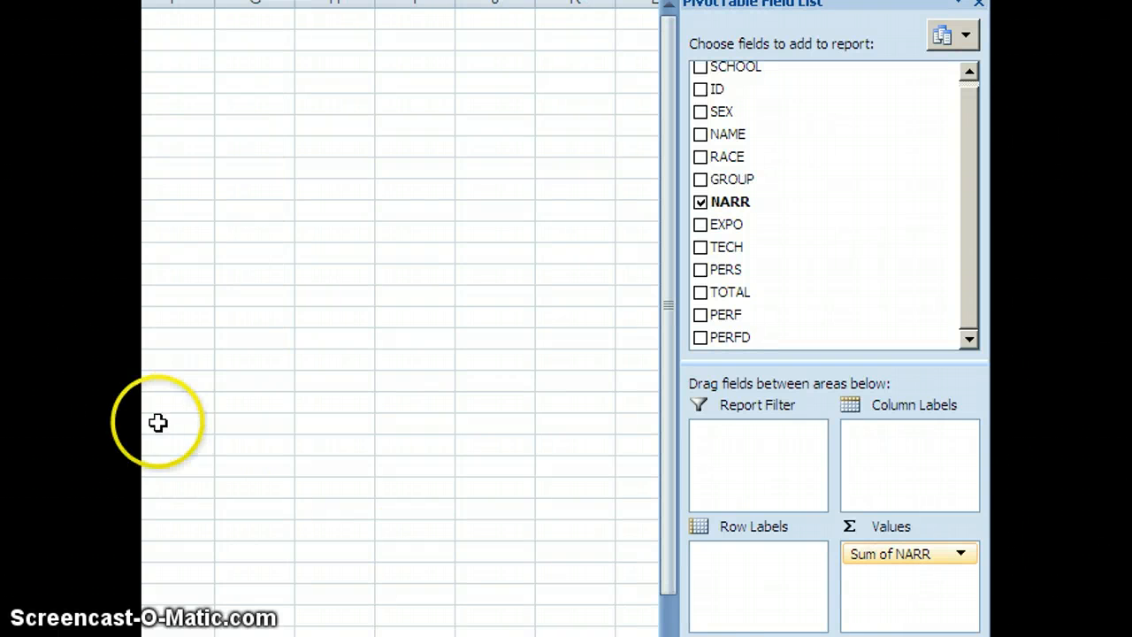
pyautogui.click(871, 556)
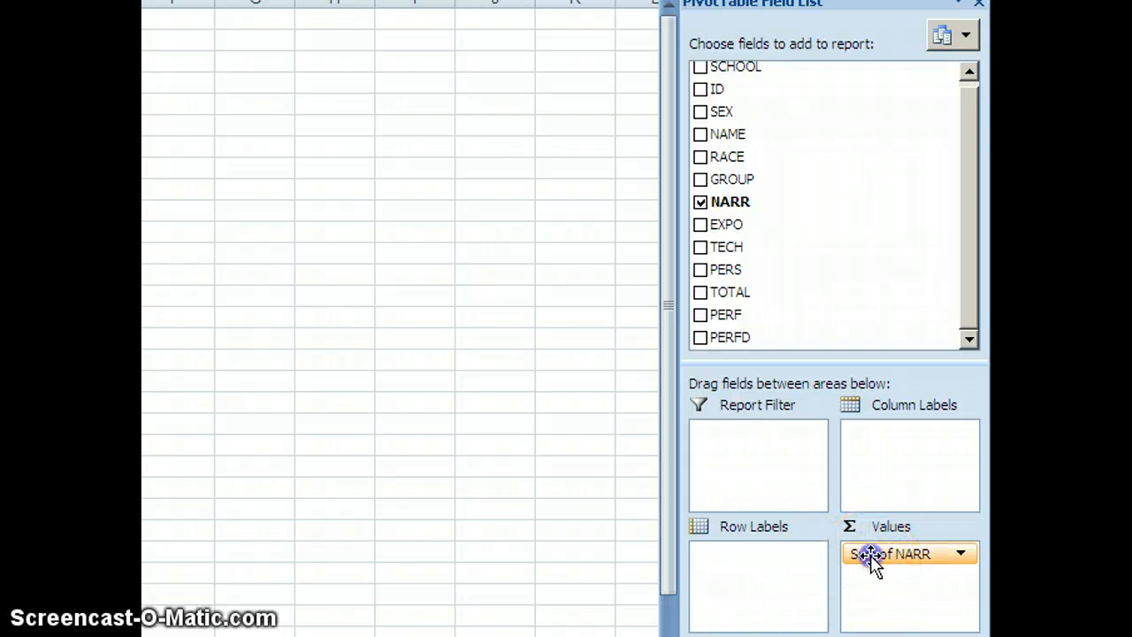
pyautogui.click(839, 530)
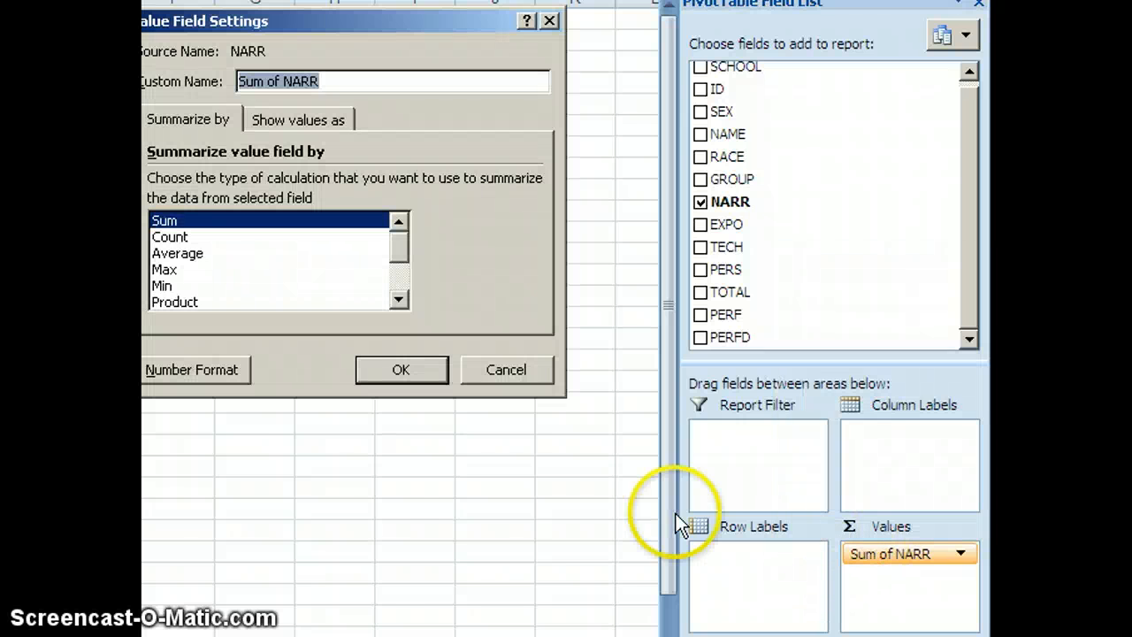
pyautogui.click(185, 238)
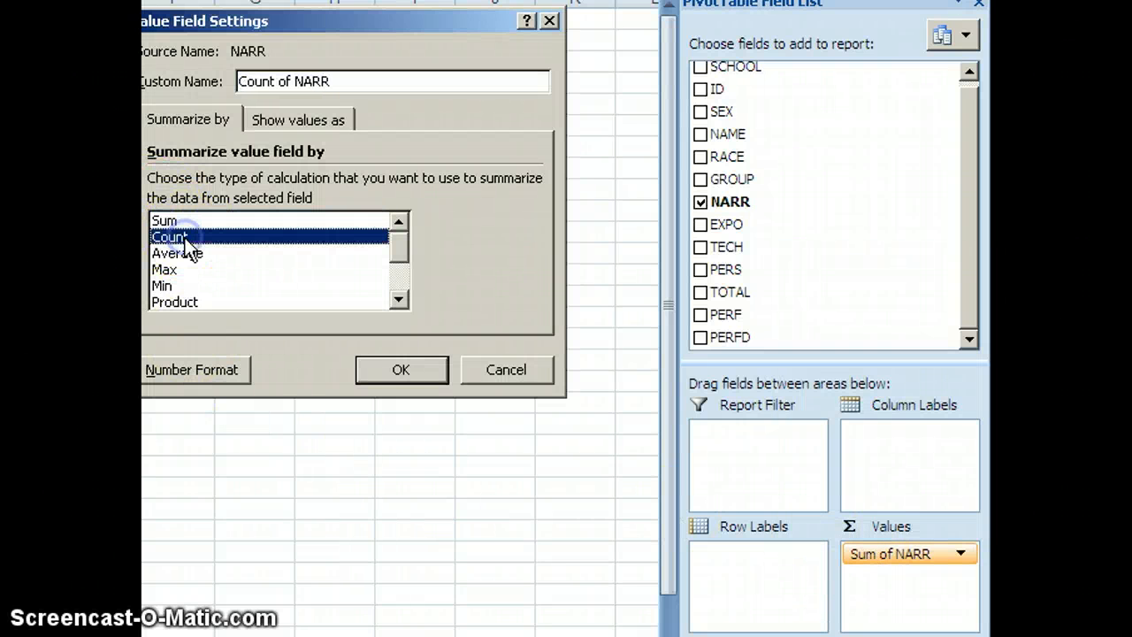
pyautogui.click(395, 374)
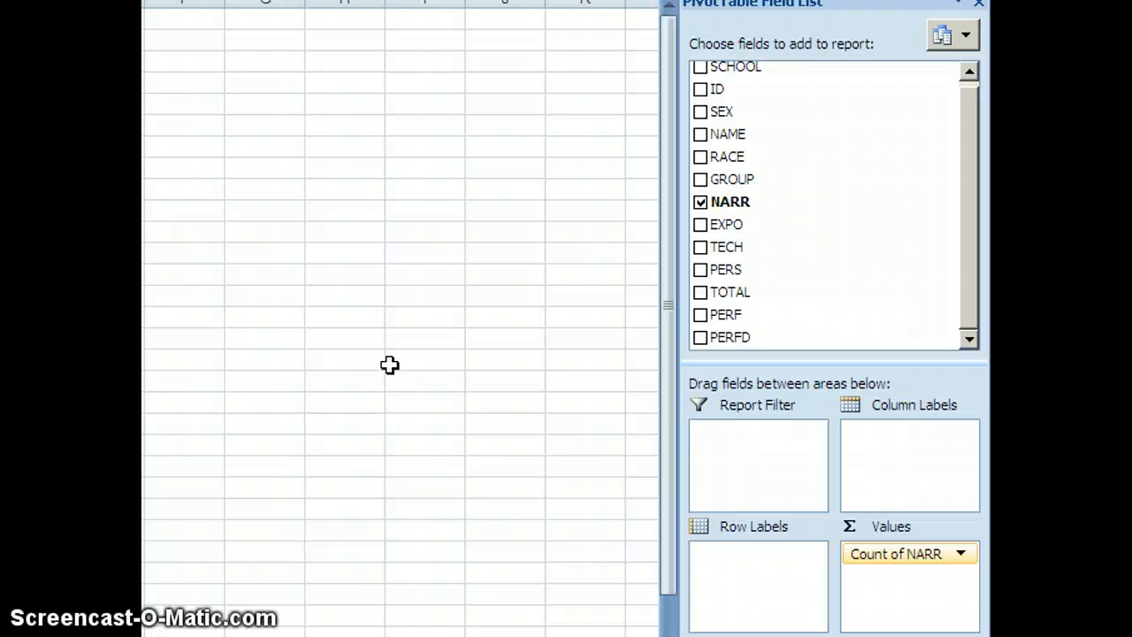
pyautogui.click(389, 365)
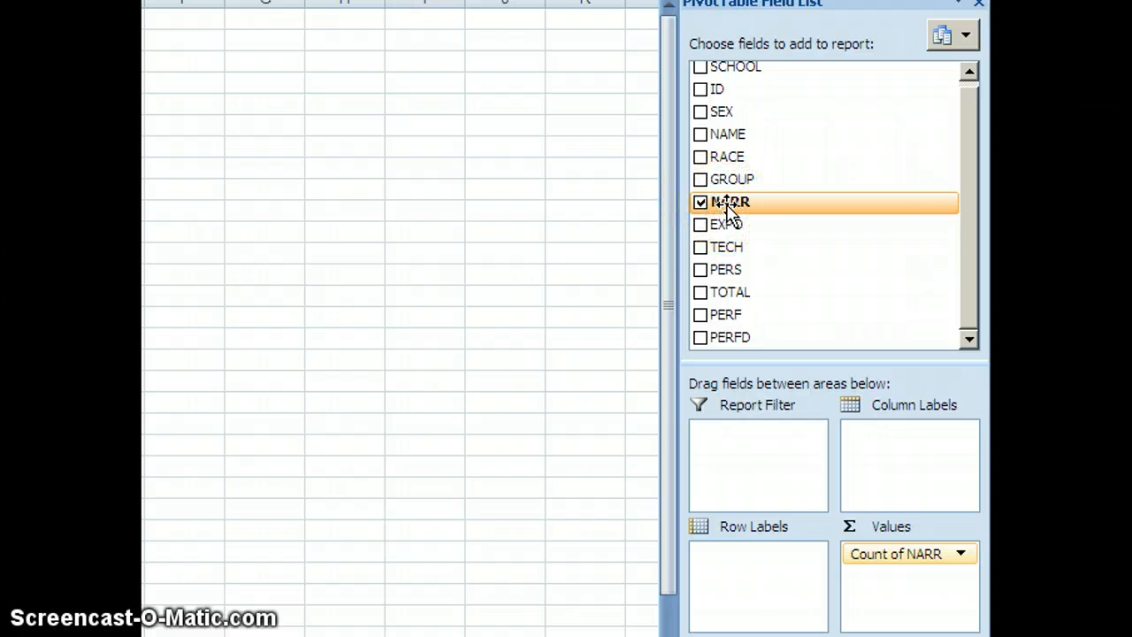
# Add NARR as the row labels to build a frequency table of the NARR scores, and review its full length
pyautogui.moveTo(727, 210); pyautogui.dragTo(748, 567)
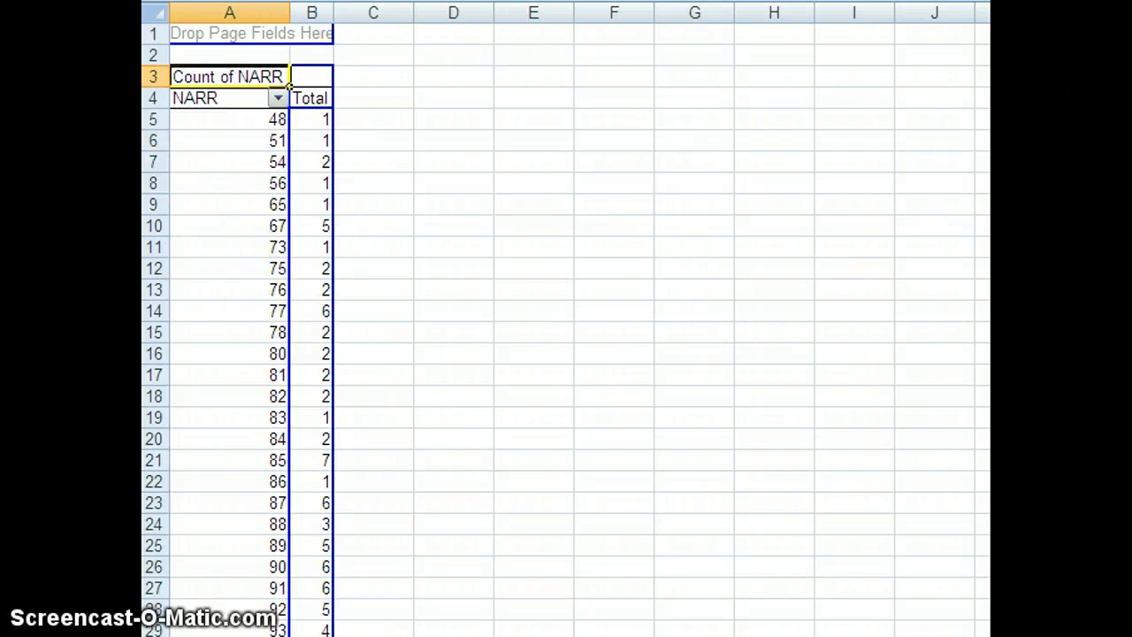
pyautogui.scroll(-2, 289, 85)
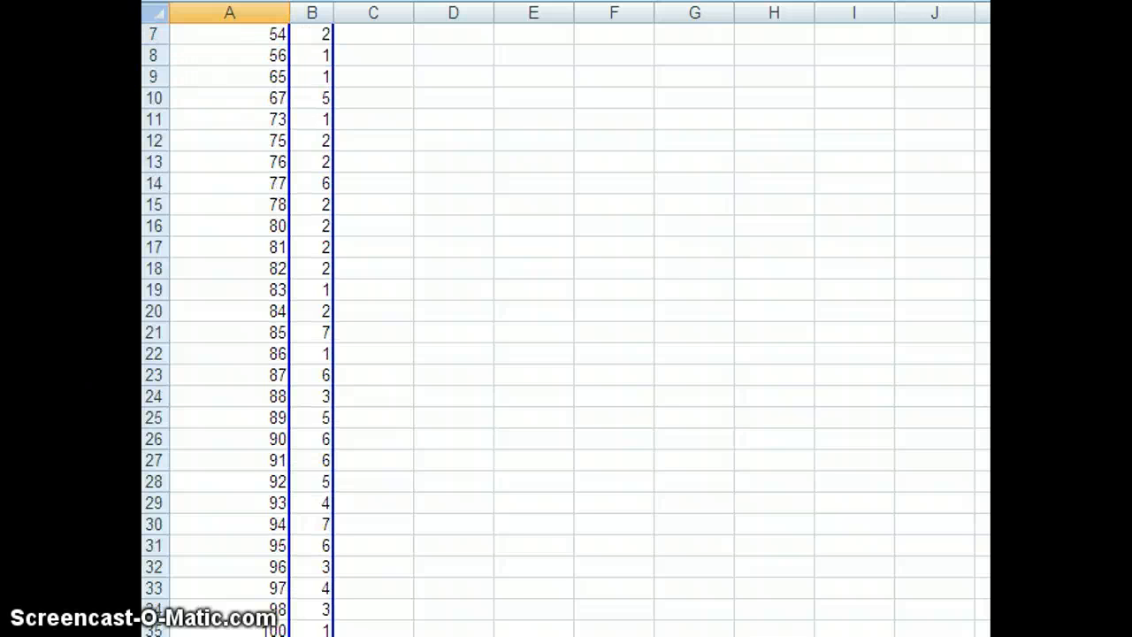
pyautogui.scroll(-3, 566, 331)
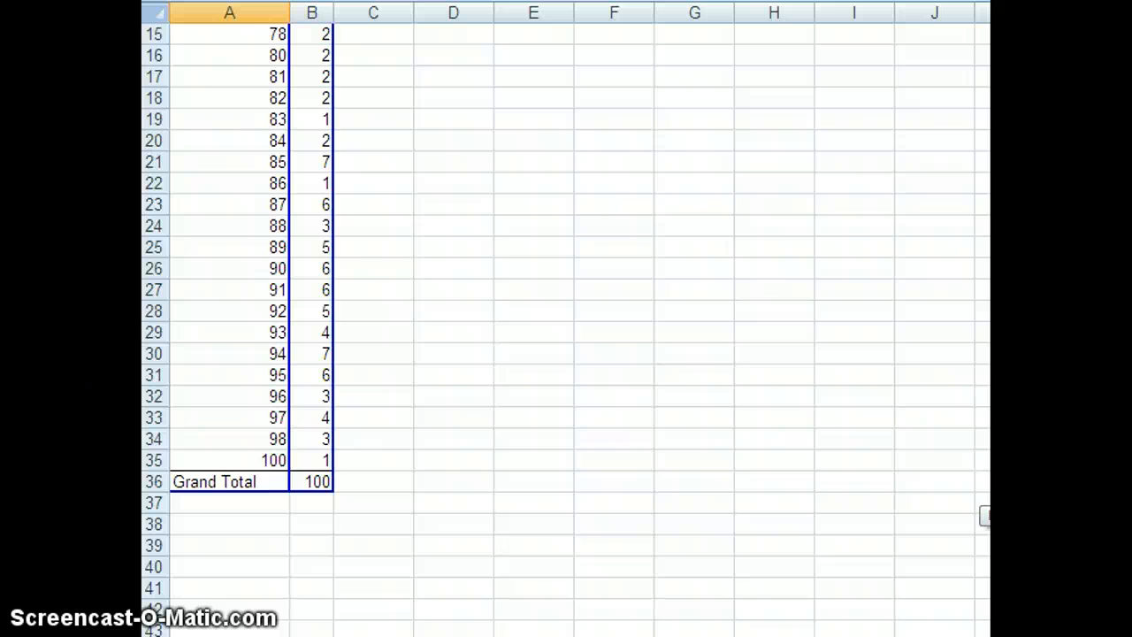
pyautogui.scroll(5, 983, 515)
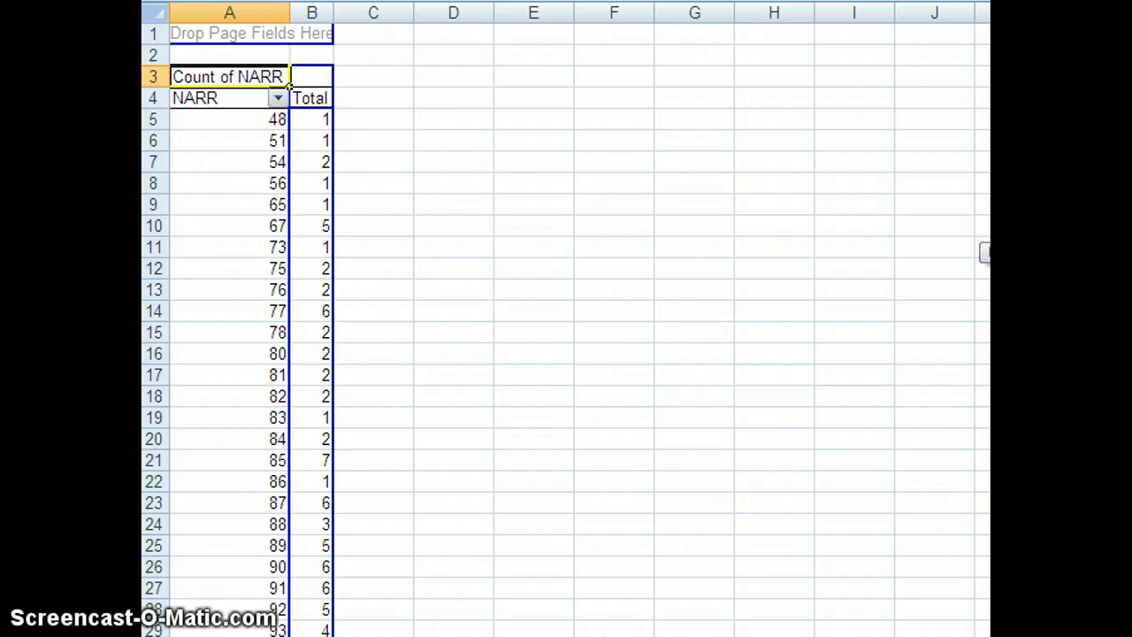
pyautogui.scroll(-1, 238, 329)
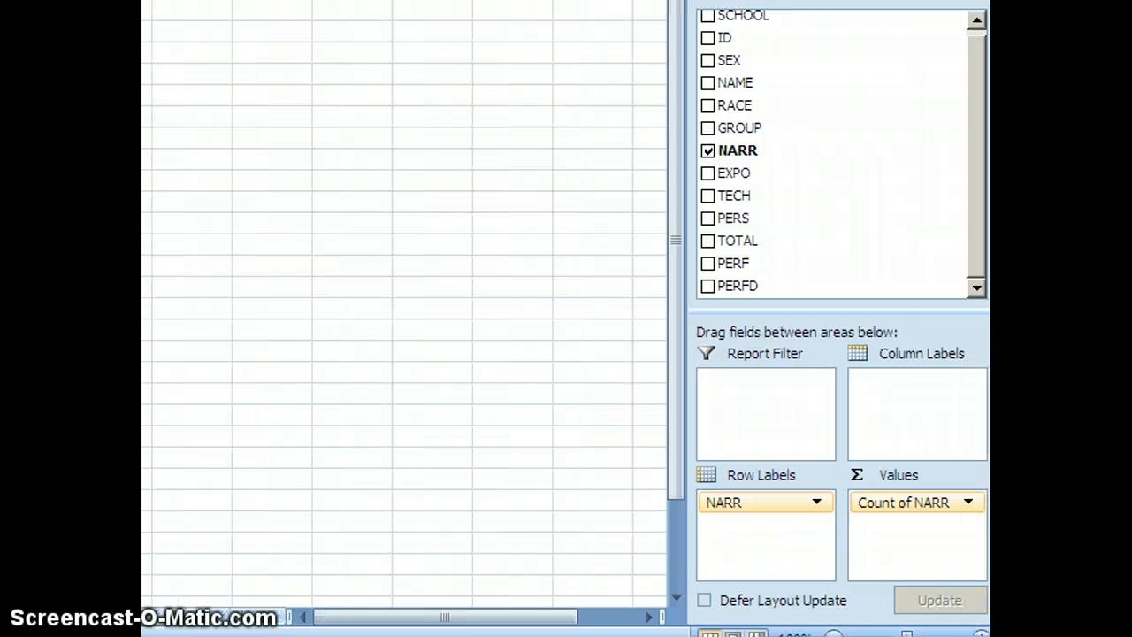
pyautogui.moveTo(743, 504); pyautogui.dragTo(902, 398)
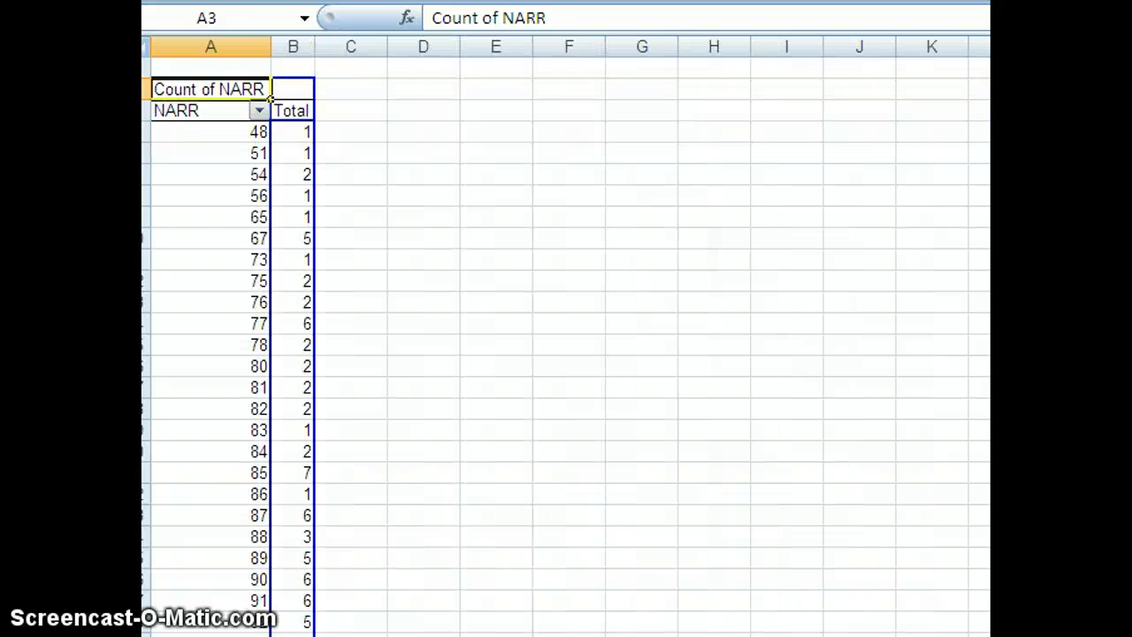
# Copy the whole frequency PivotTable with its surrounding cells (A1:B38) to cell E1, and widen columns E and F to fit
pyautogui.click(577, 431)
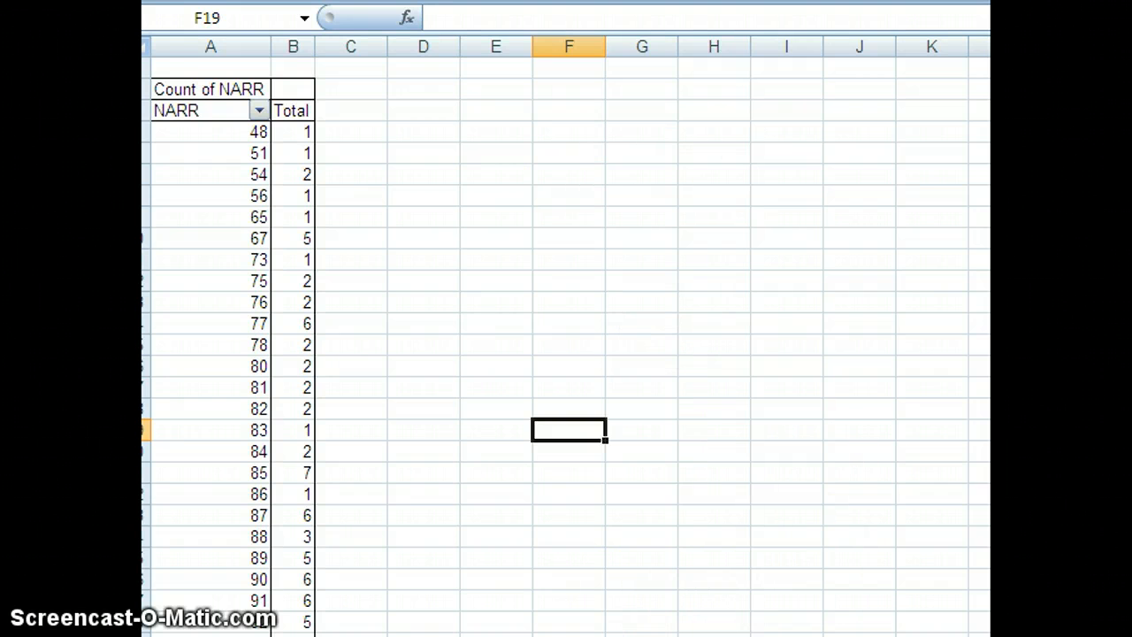
pyautogui.scroll(-2, 566, 336)
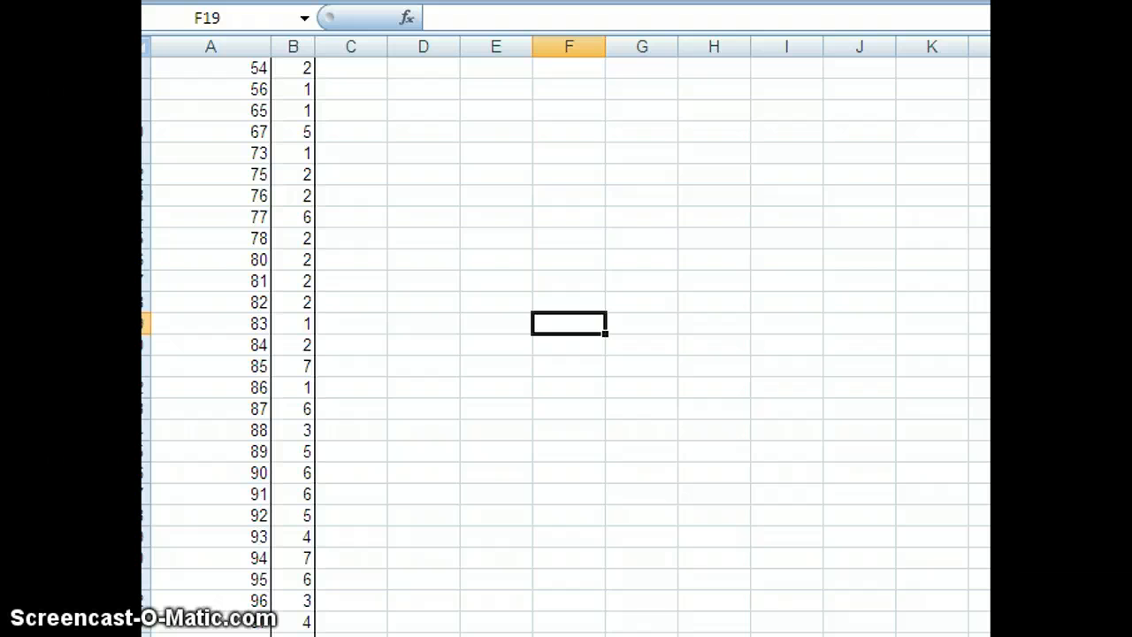
pyautogui.scroll(-4, 493, 609)
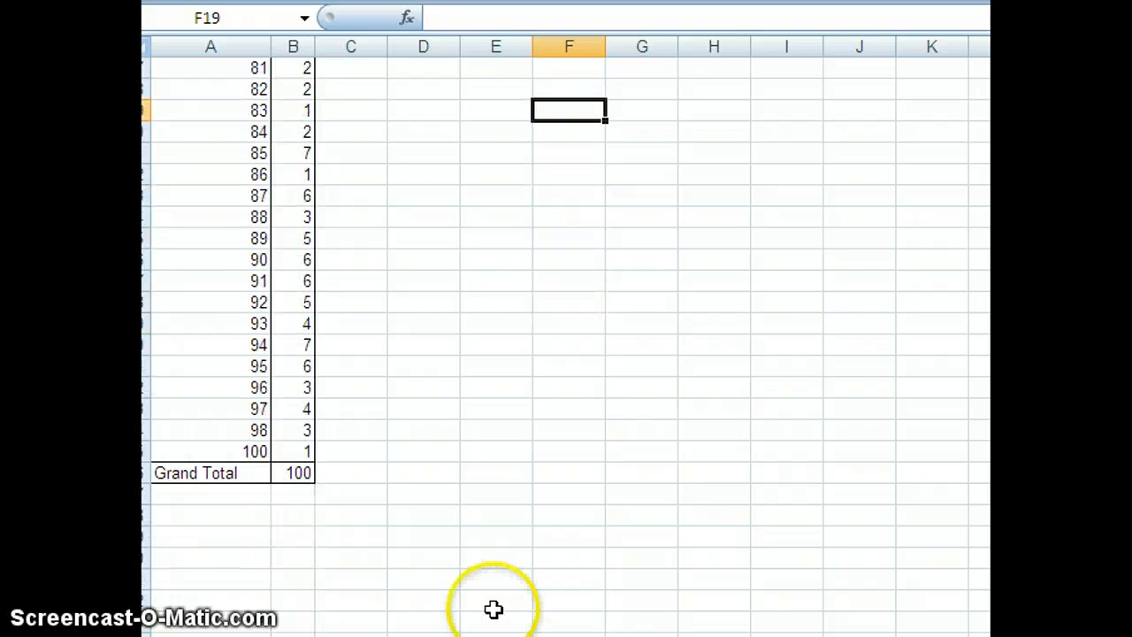
pyautogui.moveTo(155, 517); pyautogui.dragTo(292, 27)
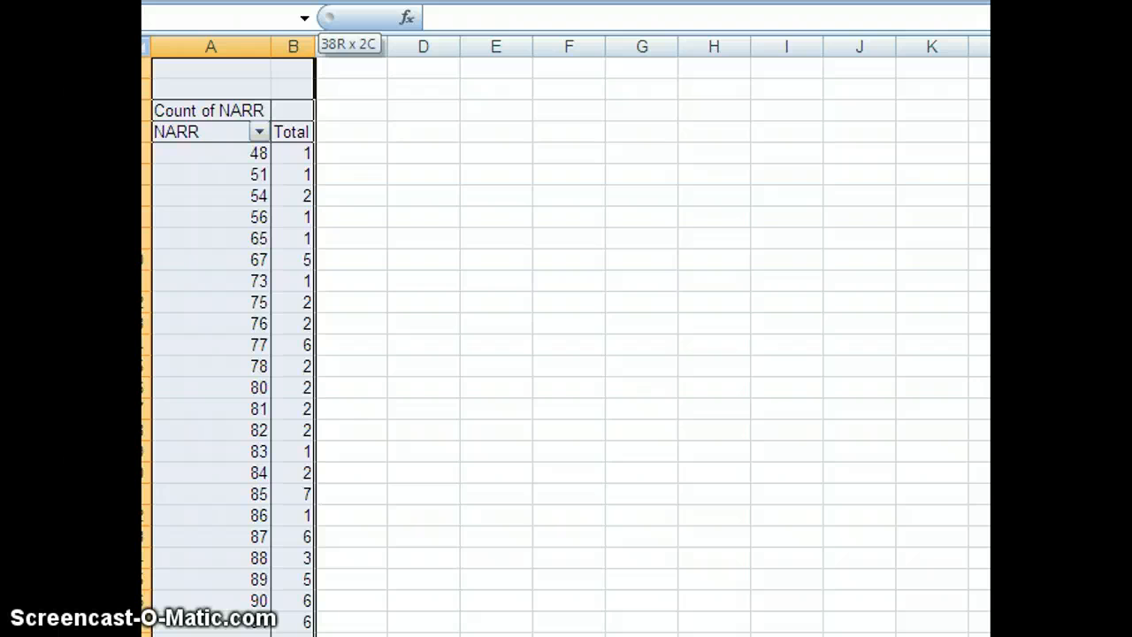
pyautogui.rightClick(223, 90)
pyautogui.click(285, 137)
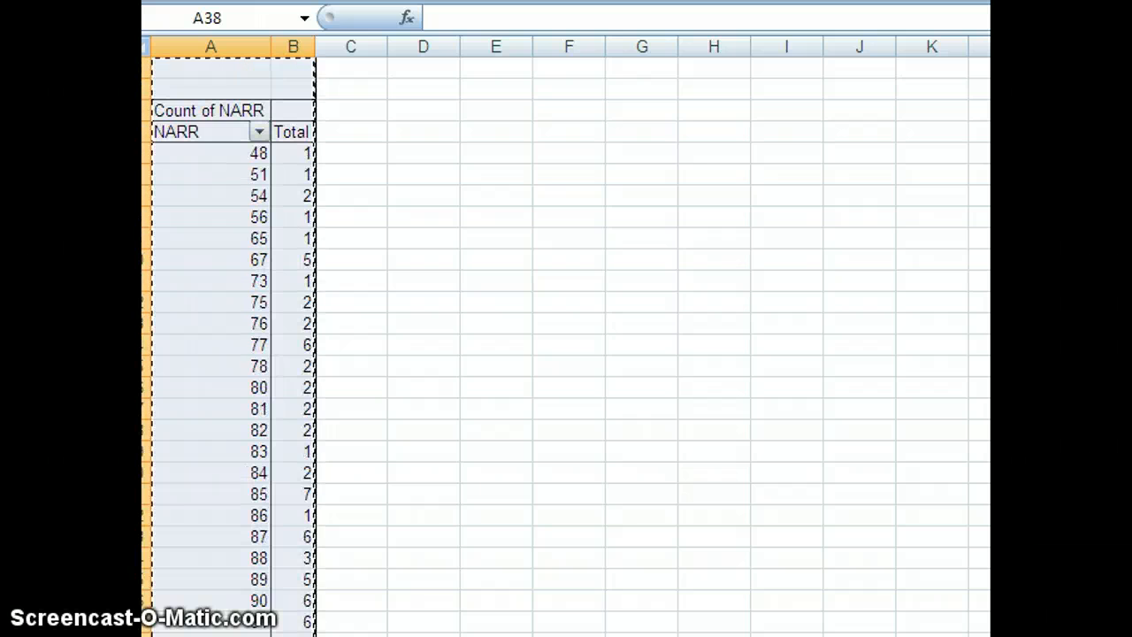
pyautogui.rightClick(521, 68)
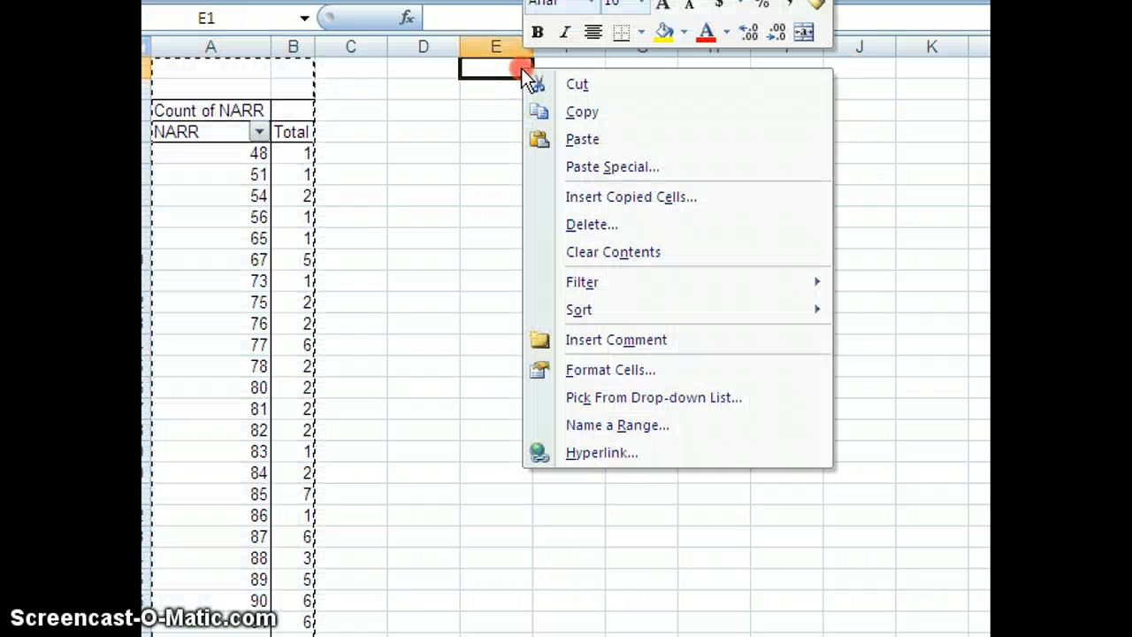
pyautogui.click(580, 140)
pyautogui.click(775, 133)
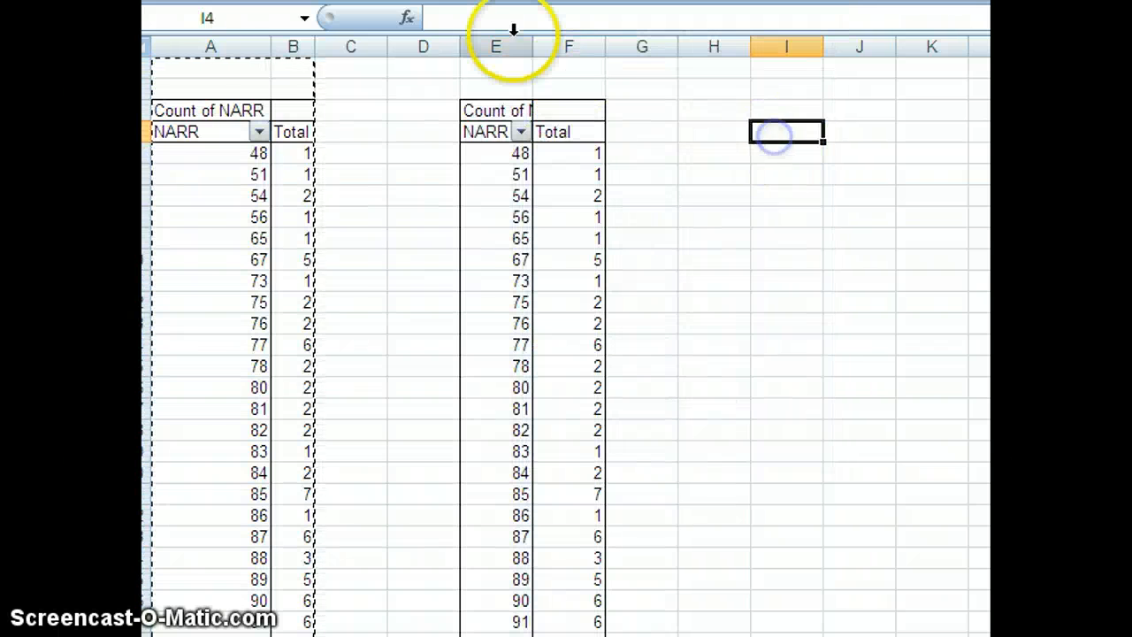
pyautogui.moveTo(516, 40); pyautogui.dragTo(656, 41)
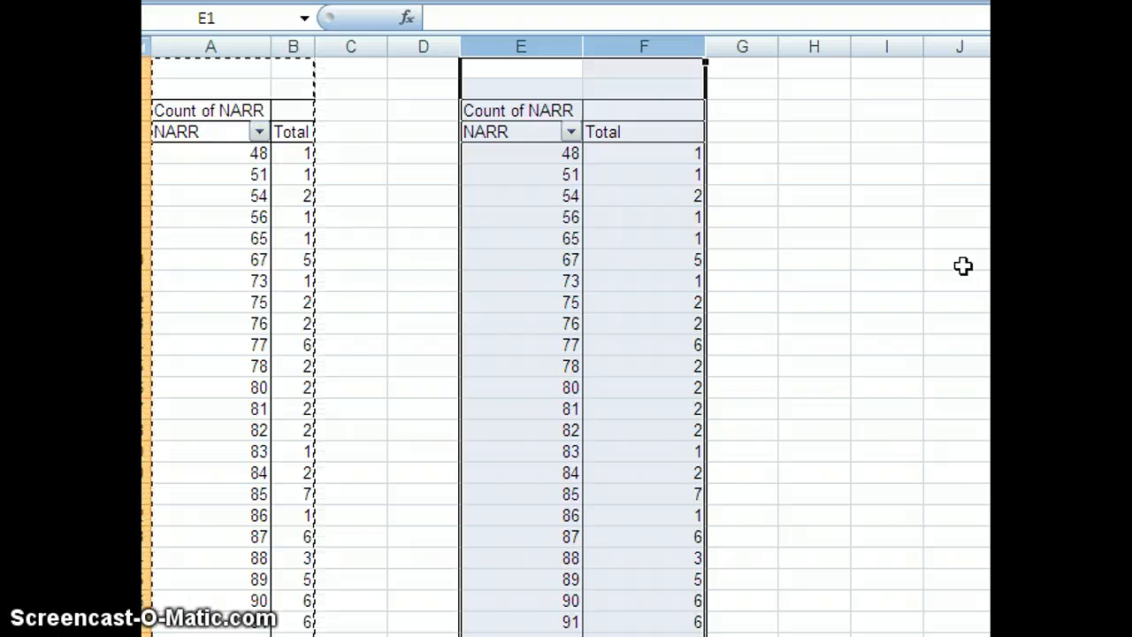
# In the copied PivotTable, remove NARR from the row labels and summarize the NARR value by Average
pyautogui.click(516, 135)
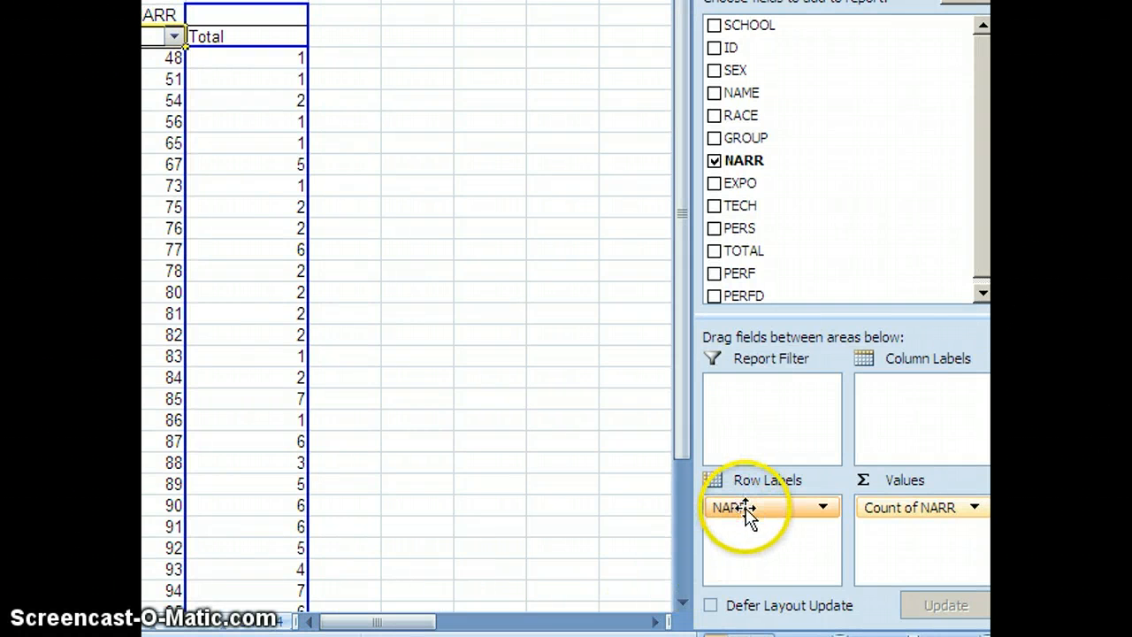
pyautogui.moveTo(733, 507); pyautogui.dragTo(539, 395)
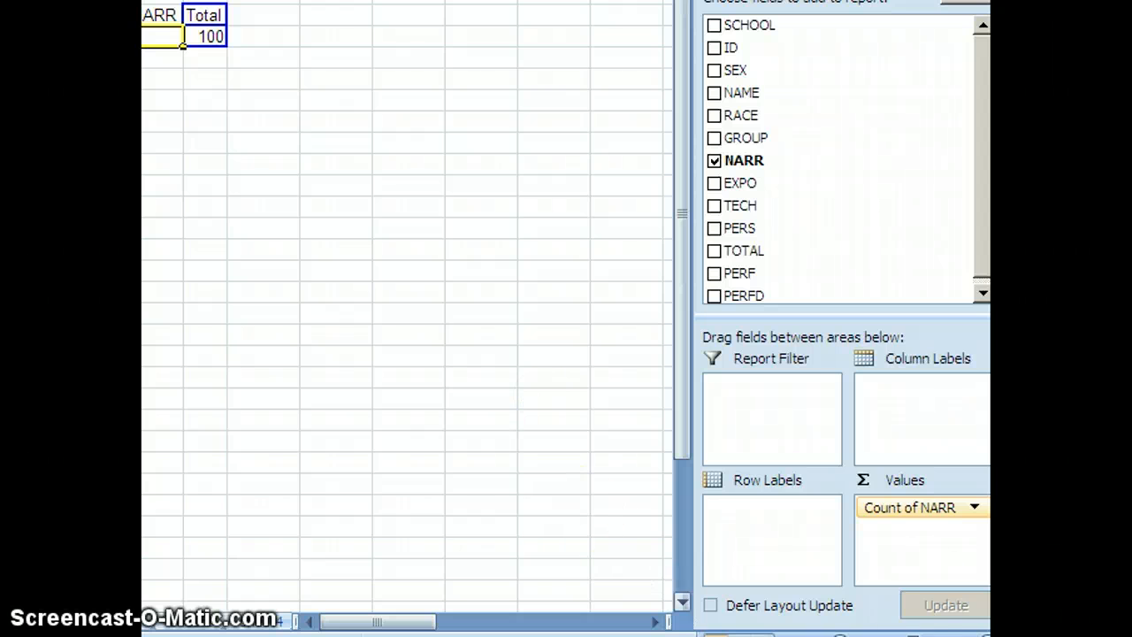
pyautogui.click(889, 510)
pyautogui.click(860, 478)
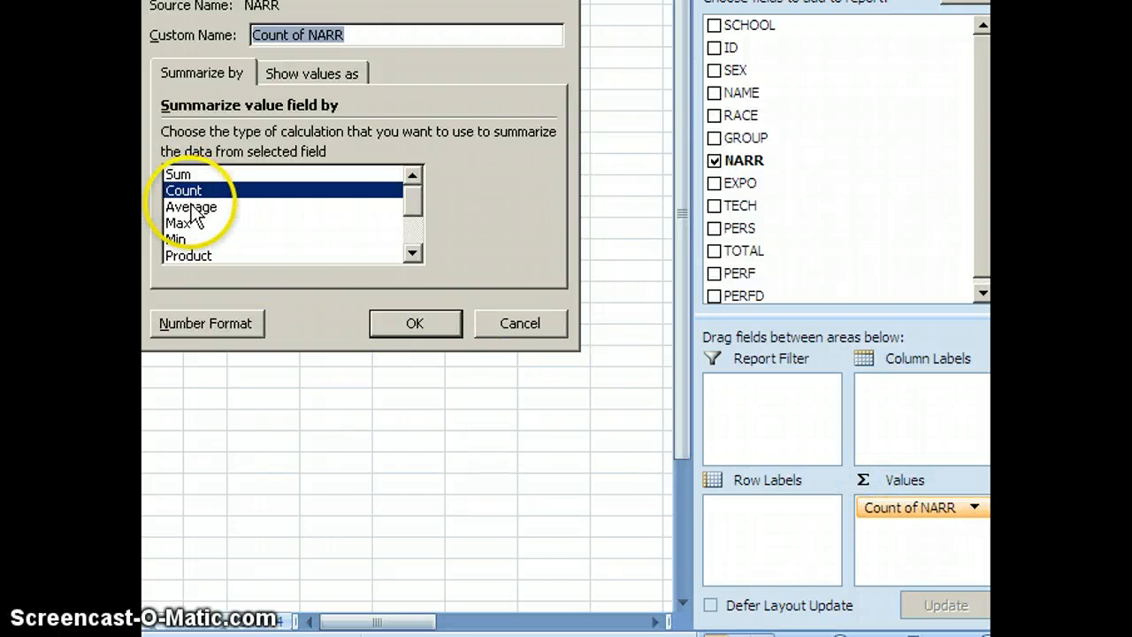
pyautogui.click(191, 207)
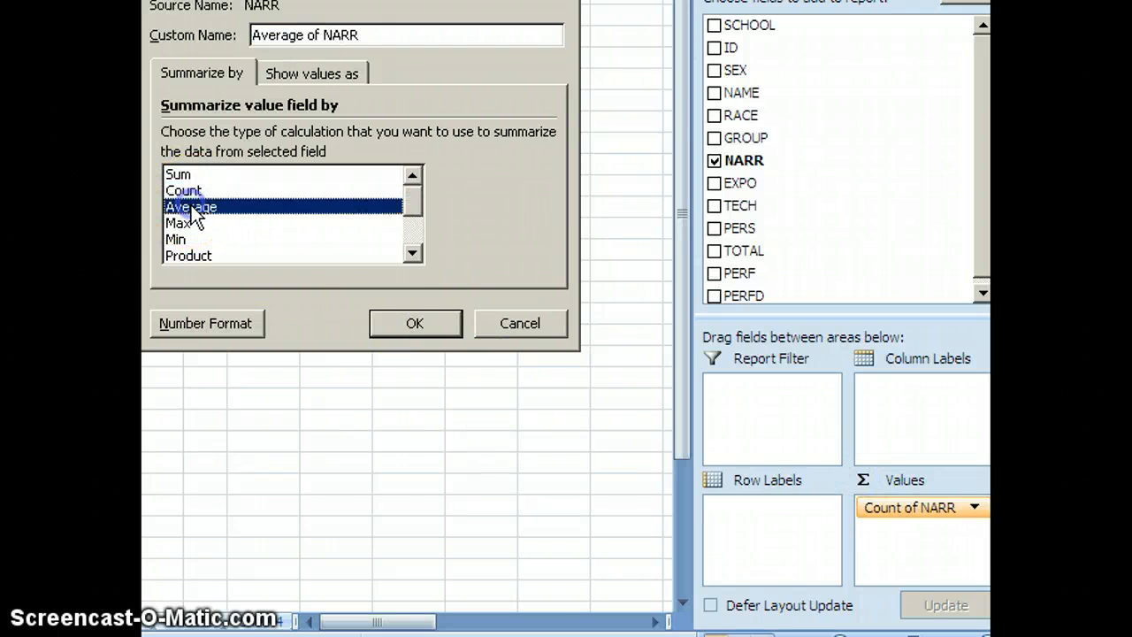
pyautogui.click(416, 323)
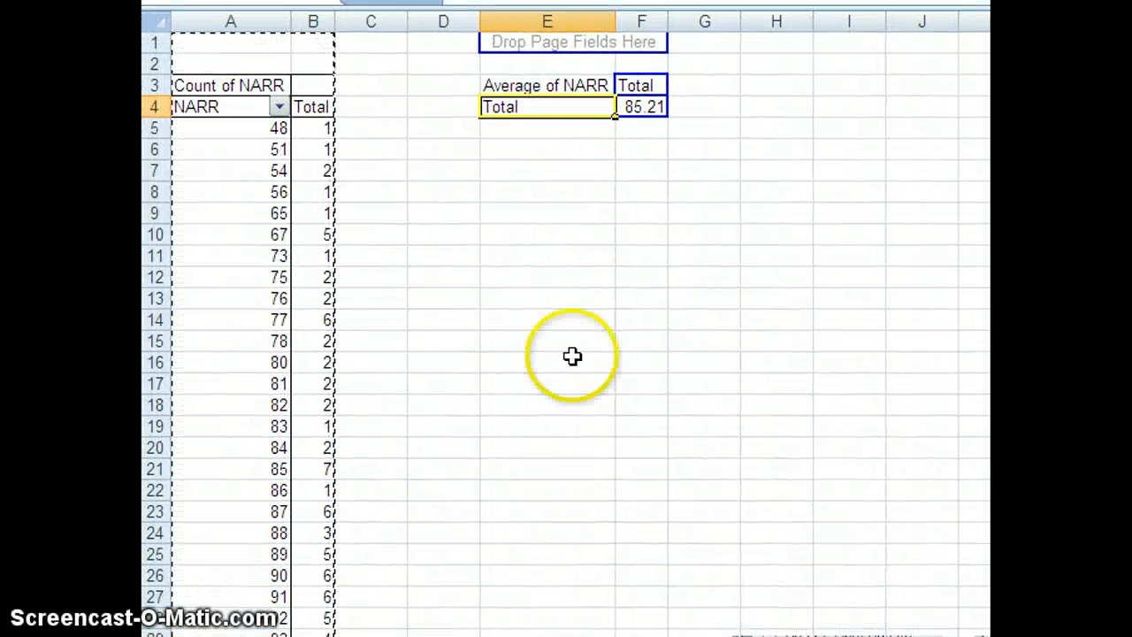
# Paste the Average of NARR table (E2:F5) as values at E19, and bold the 85 row of the frequency table
pyautogui.moveTo(506, 64); pyautogui.dragTo(550, 122)
pyautogui.rightClick(551, 108)
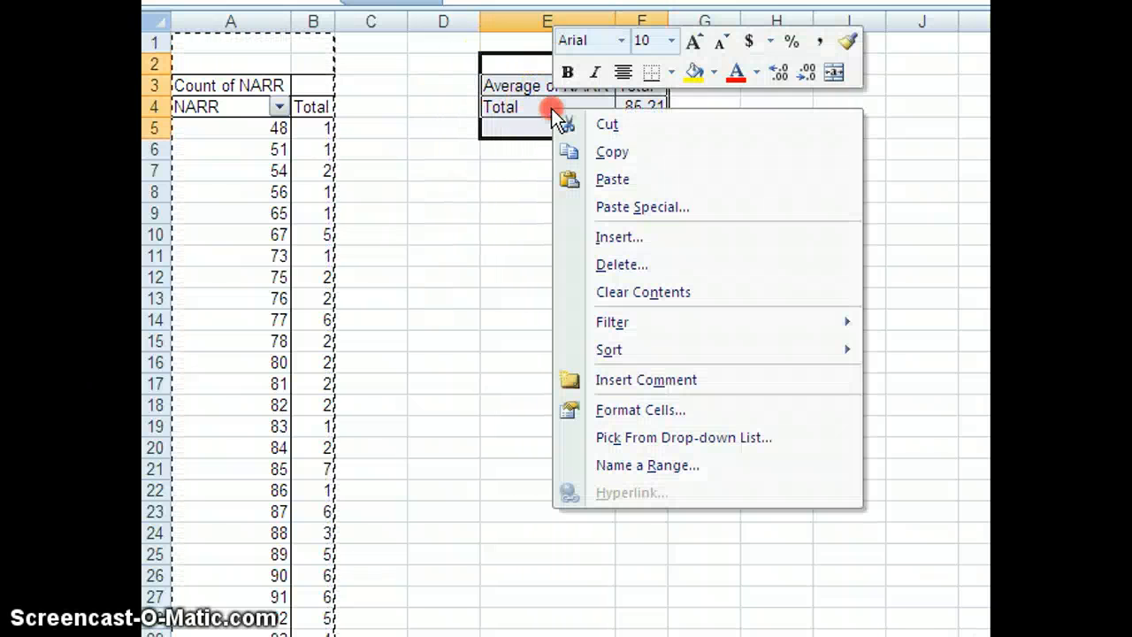
pyautogui.click(617, 151)
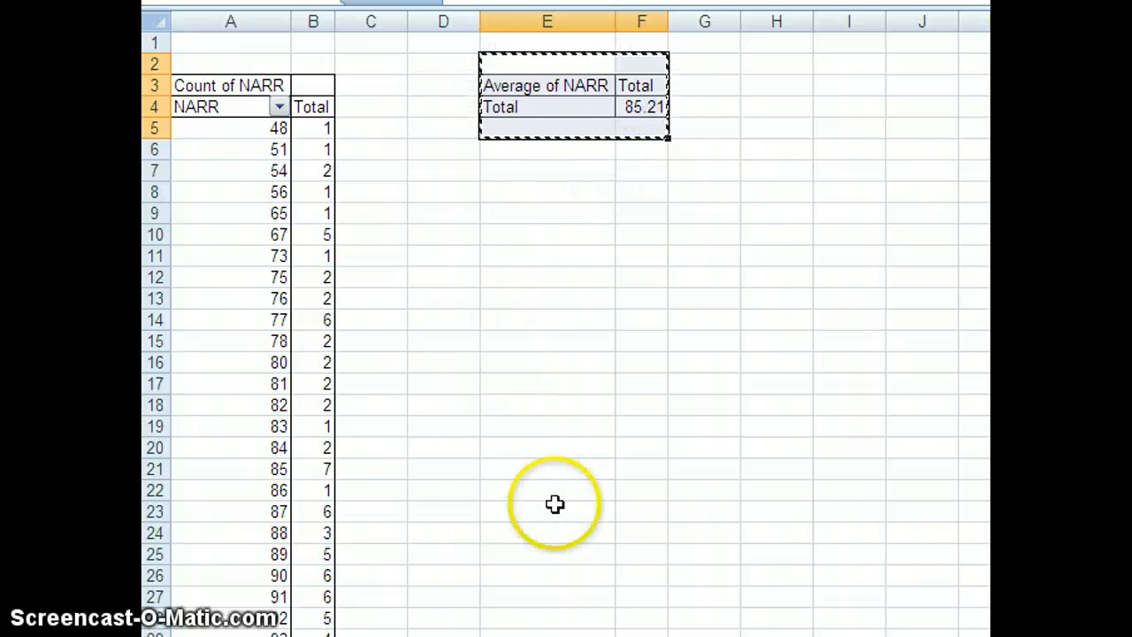
pyautogui.scroll(-3, 566, 336)
pyautogui.scroll(1, 566, 336)
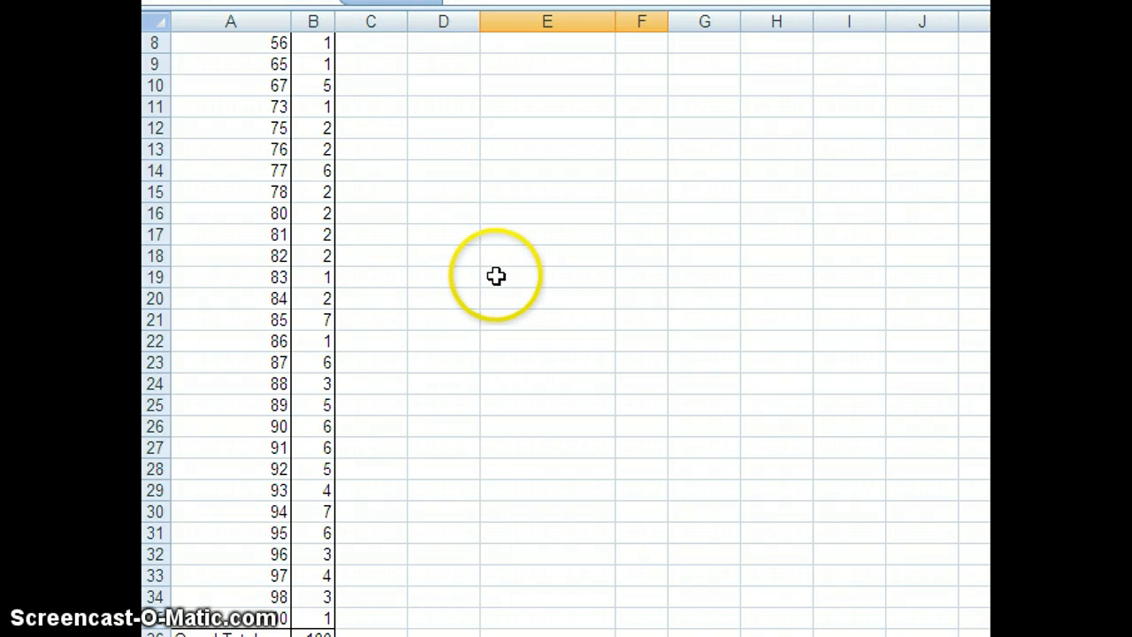
pyautogui.rightClick(496, 276)
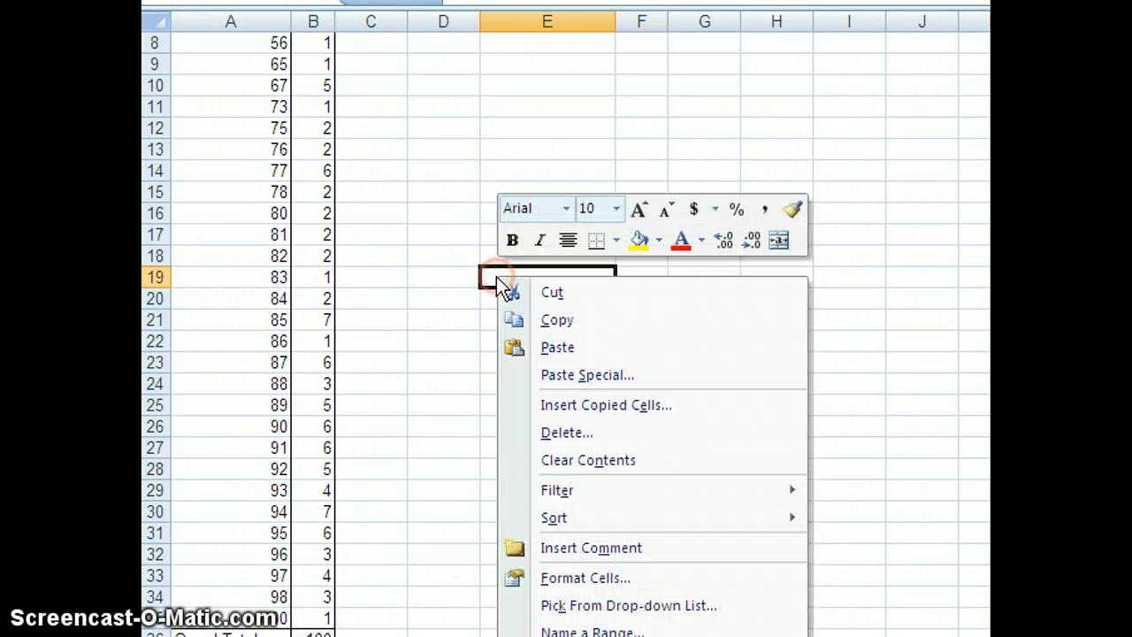
pyautogui.click(561, 378)
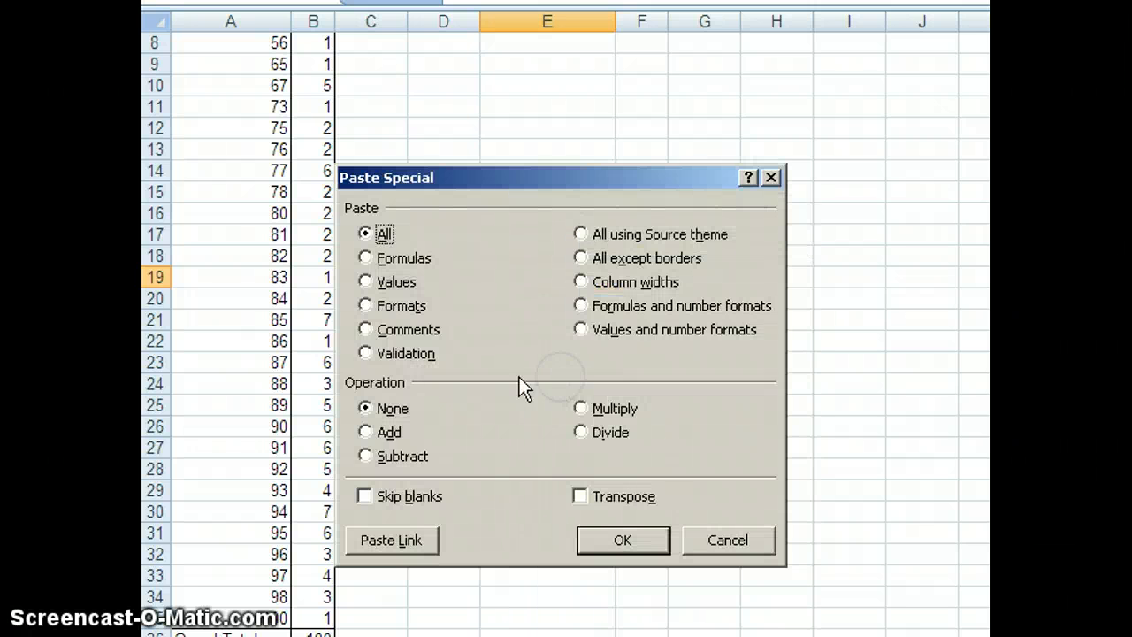
pyautogui.click(365, 282)
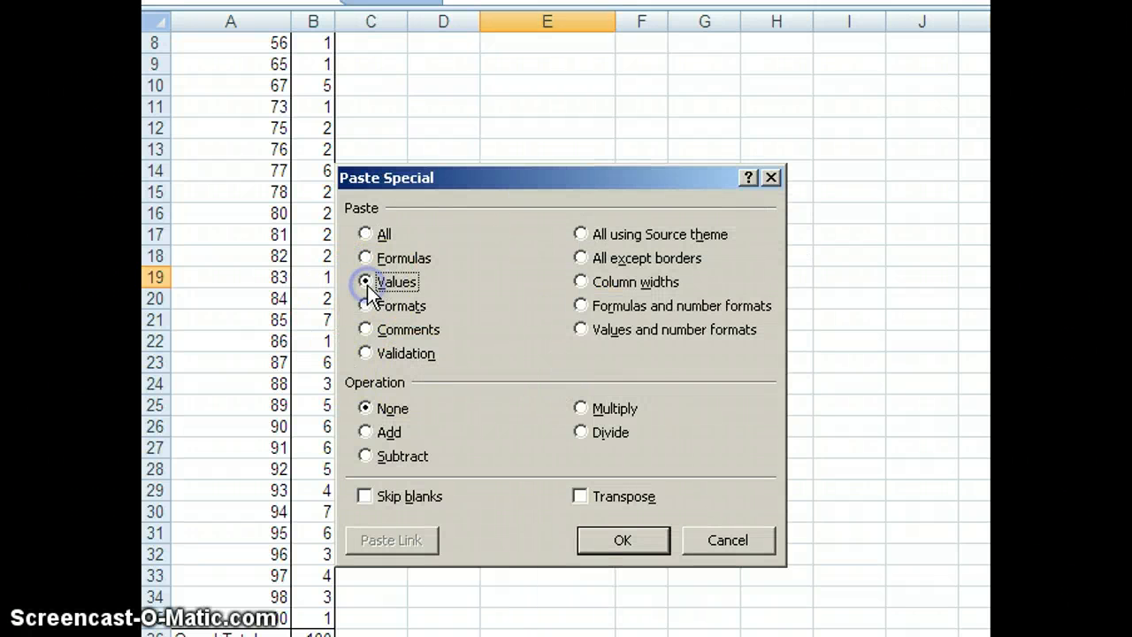
pyautogui.click(619, 540)
pyautogui.click(794, 385)
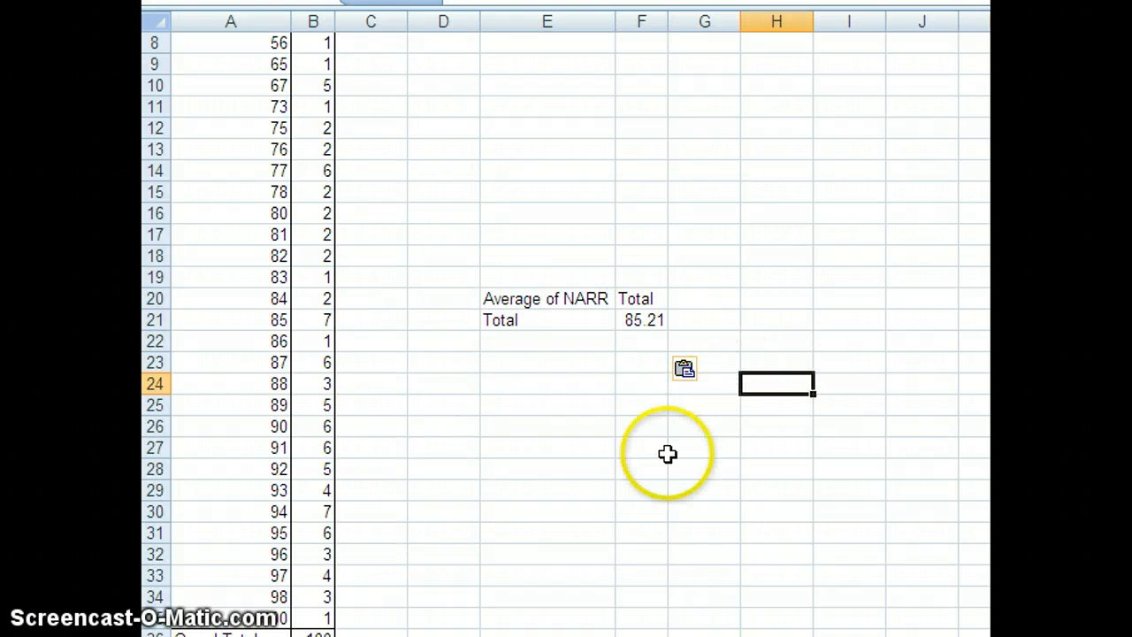
pyautogui.click(190, 321)
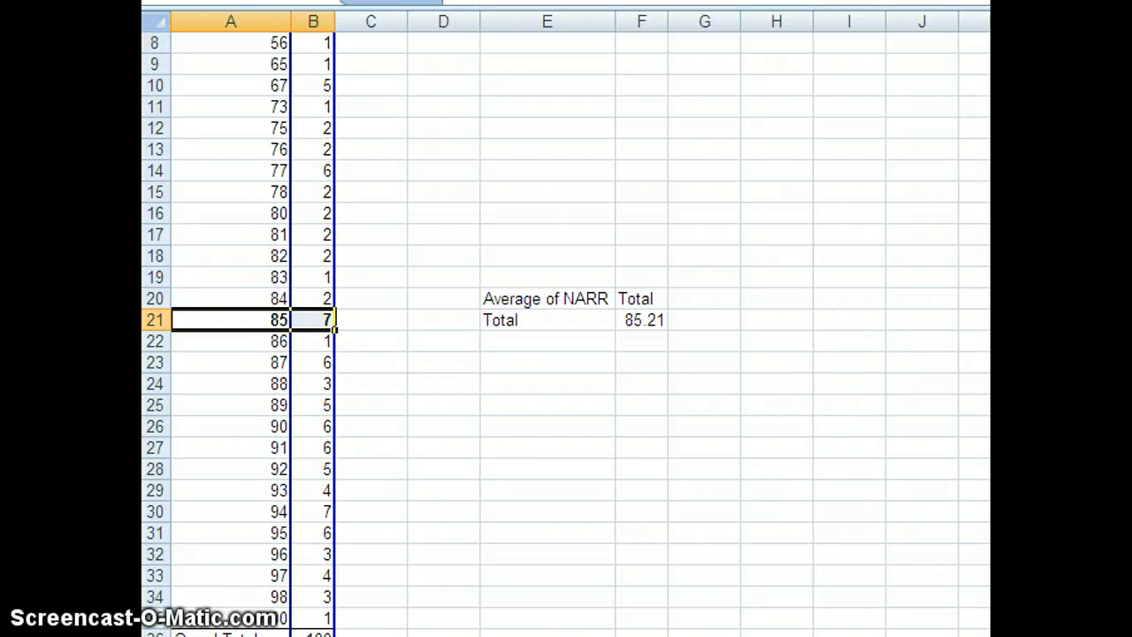
# Change the summary calculation of the NARR value in the second PivotTable to StdDev
pyautogui.scroll(3, 566, 328)
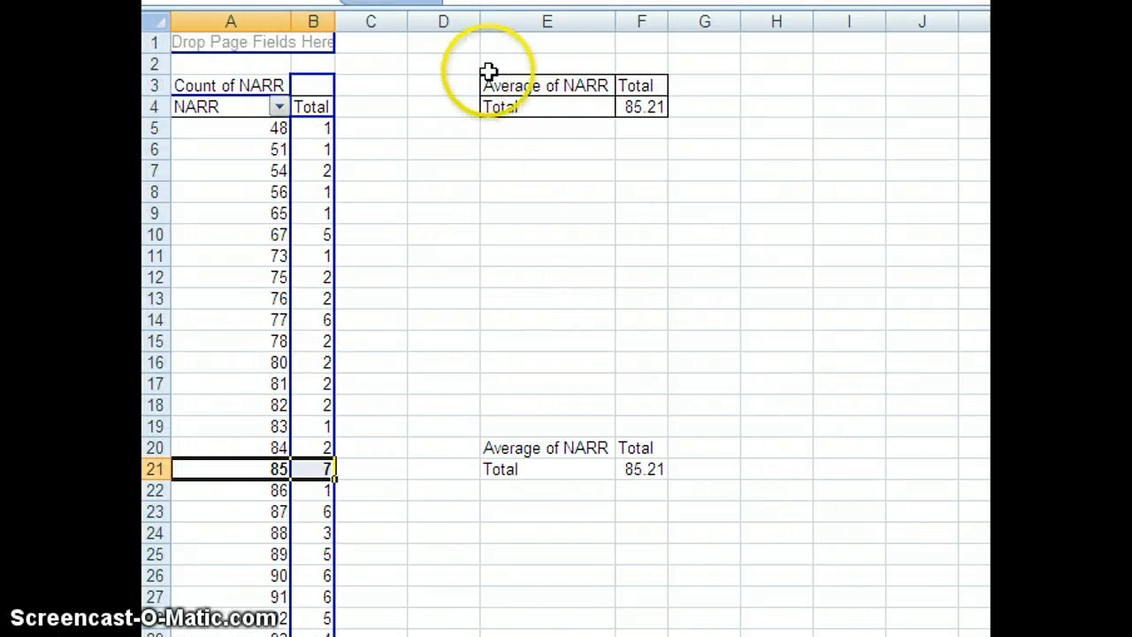
pyautogui.click(501, 85)
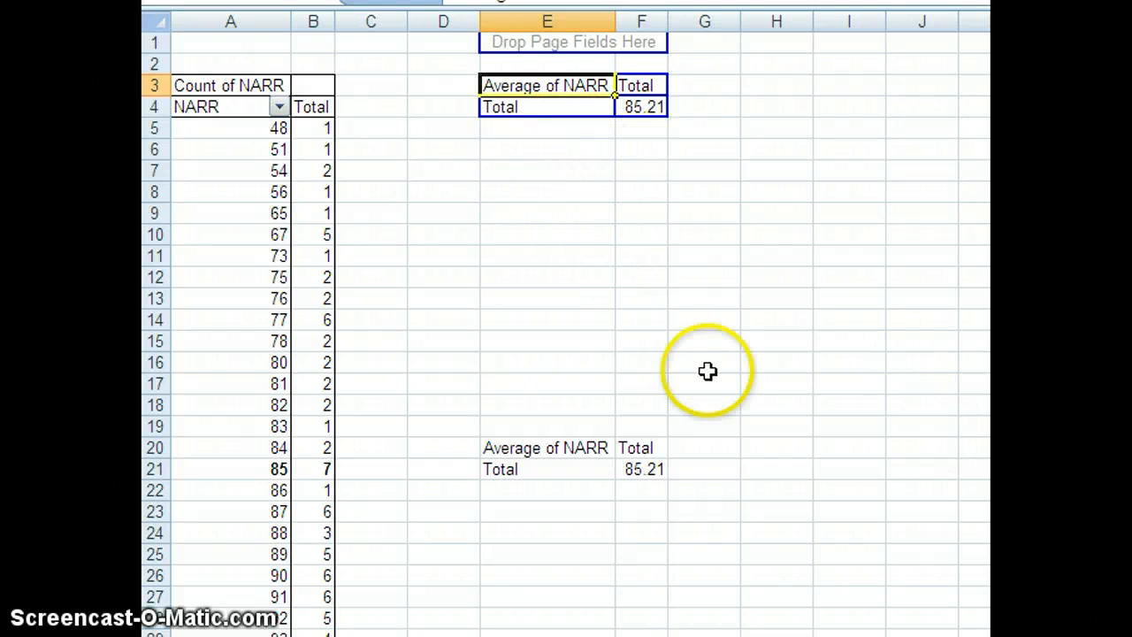
pyautogui.rightClick(521, 96)
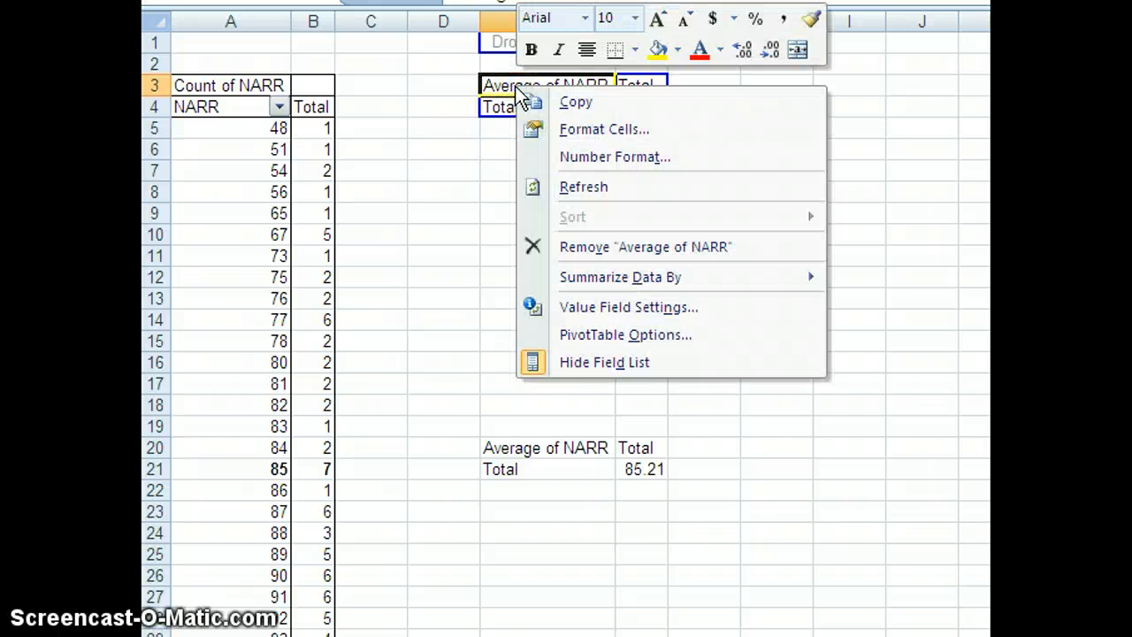
pyautogui.click(590, 310)
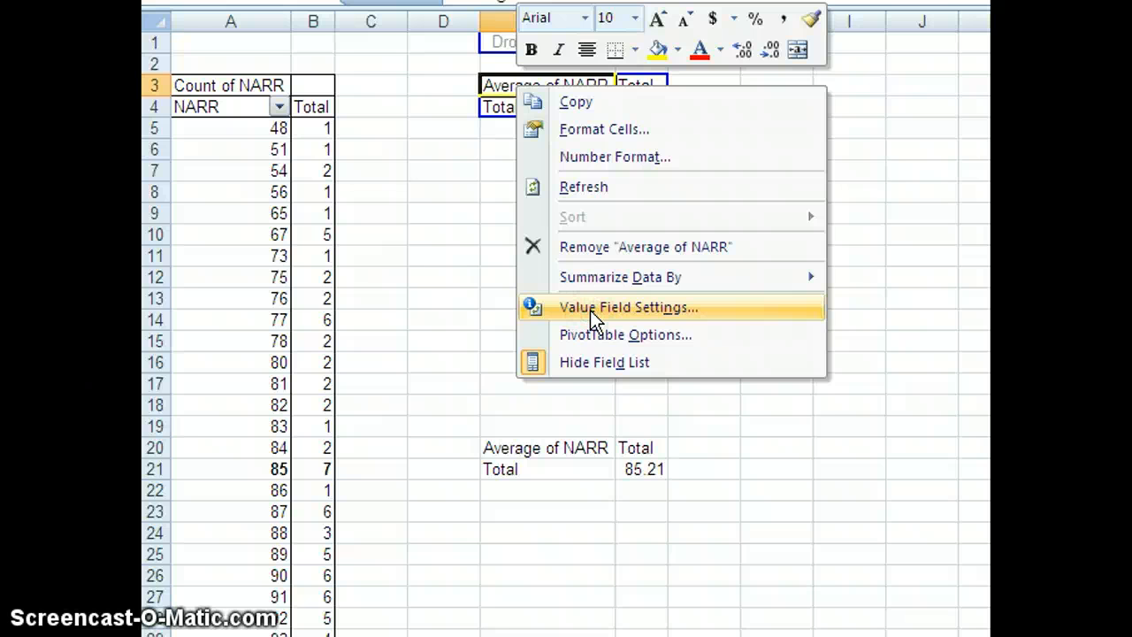
pyautogui.click(590, 309)
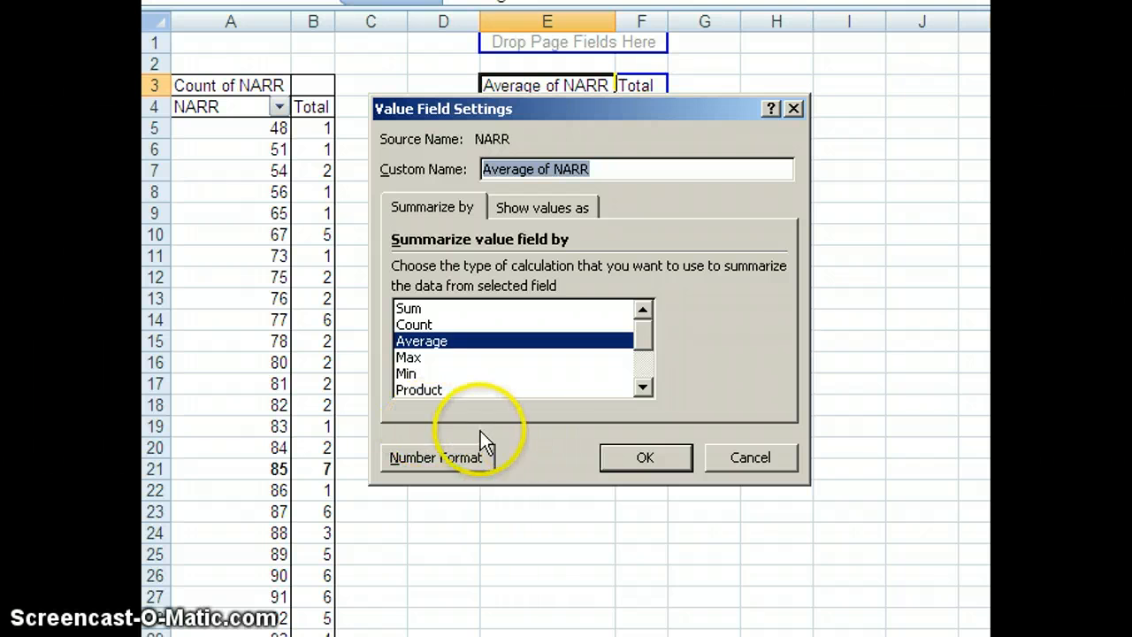
pyautogui.click(650, 350)
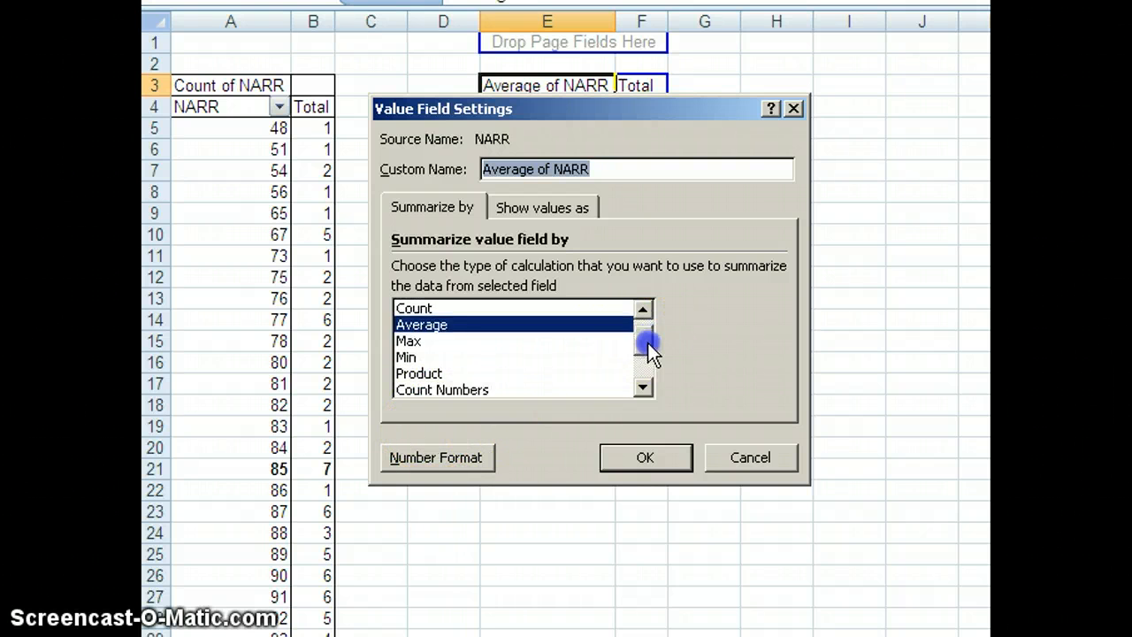
pyautogui.moveTo(650, 350); pyautogui.dragTo(650, 375)
pyautogui.click(418, 342)
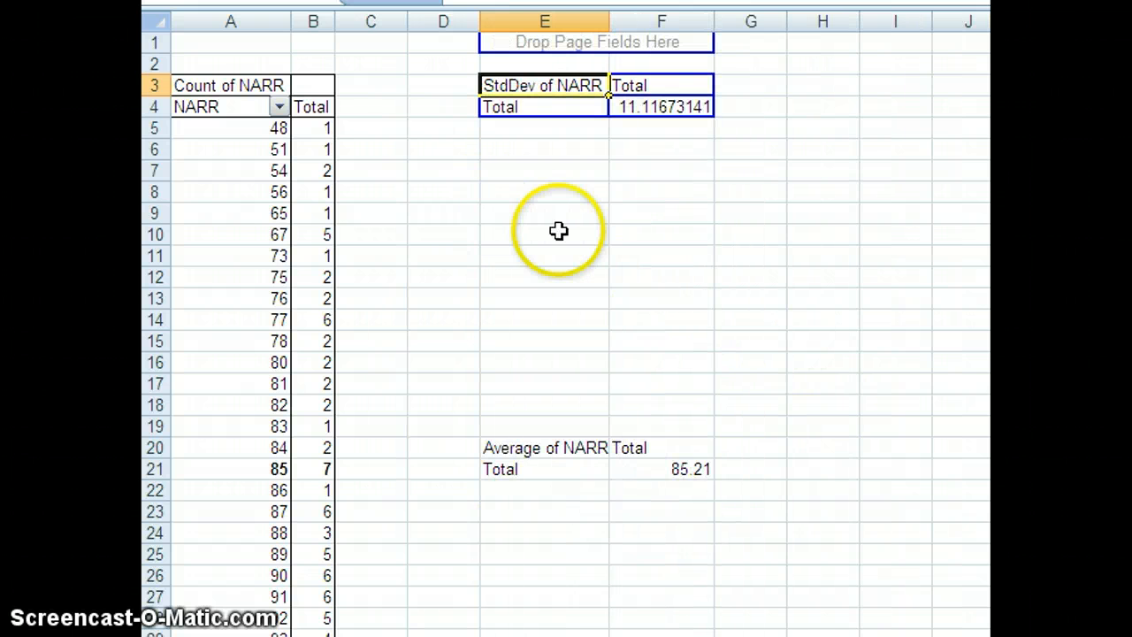
# Paste the StdDev of NARR table (E2:F5) as values at E29, and bold the 96 row of the frequency table
pyautogui.moveTo(539, 57); pyautogui.dragTo(676, 131)
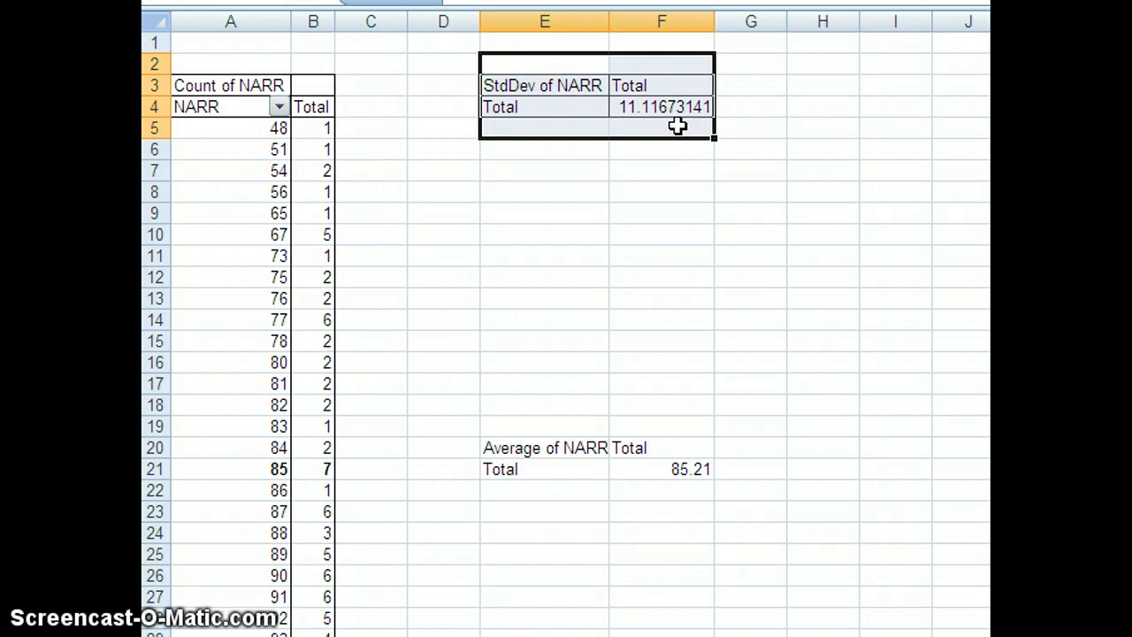
pyautogui.hotkey('ctrl', 'c')
pyautogui.scroll(-3, 566, 327)
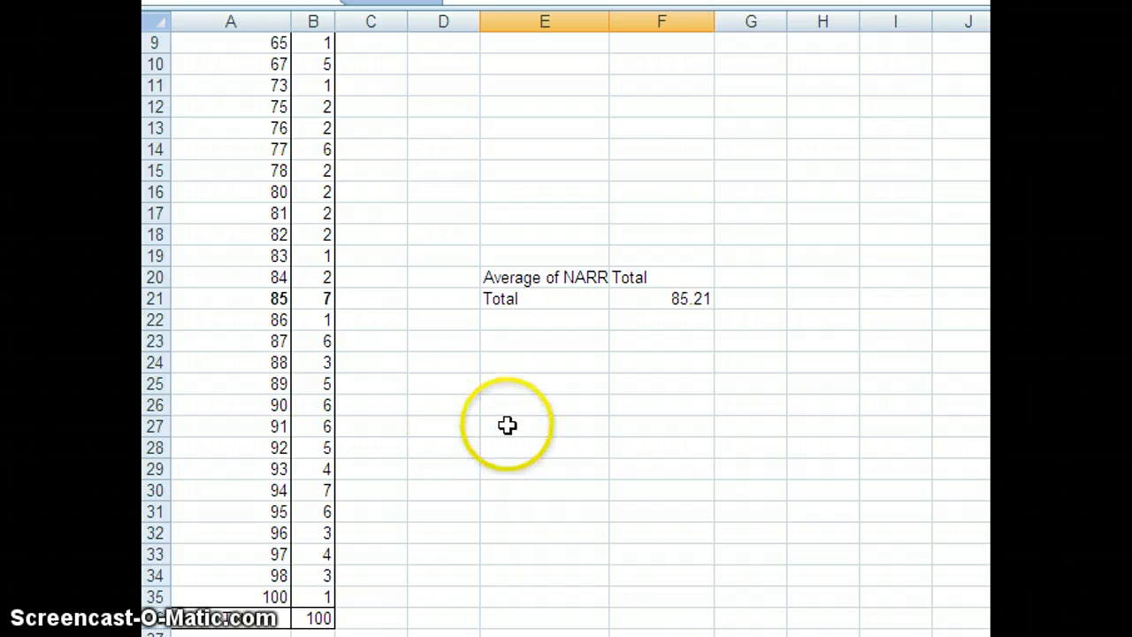
pyautogui.rightClick(511, 469)
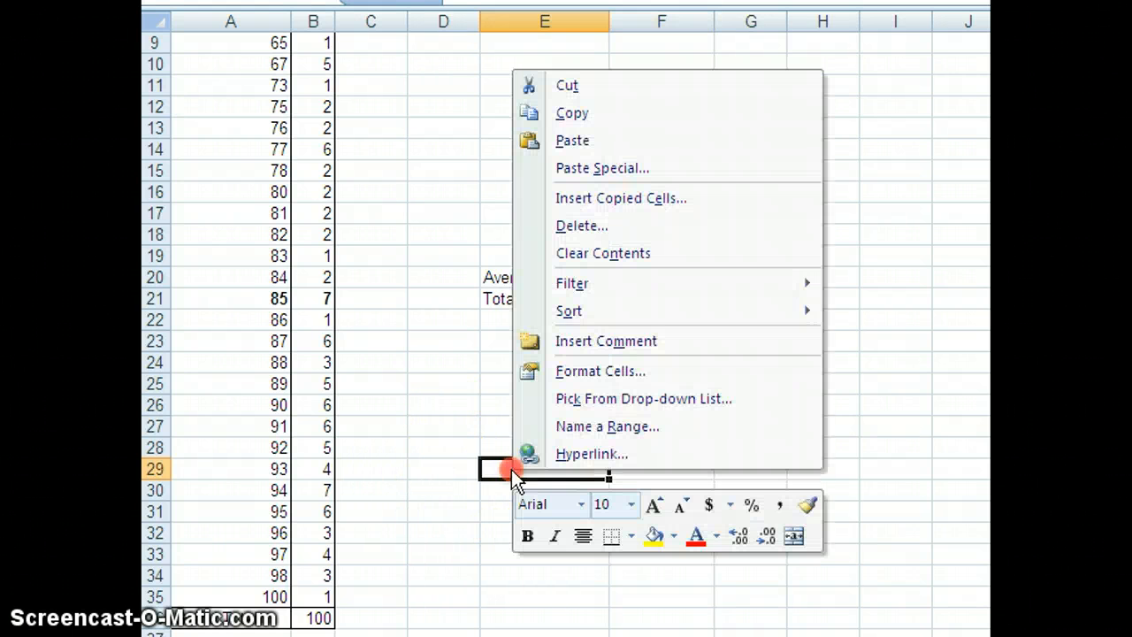
pyautogui.click(595, 170)
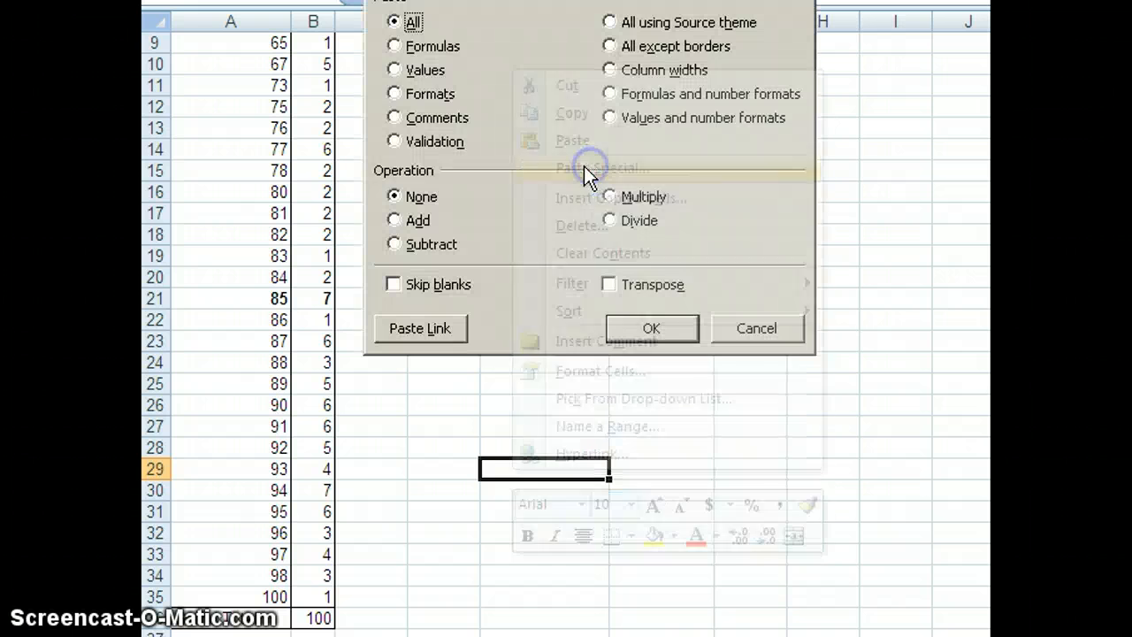
pyautogui.click(395, 70)
pyautogui.click(645, 327)
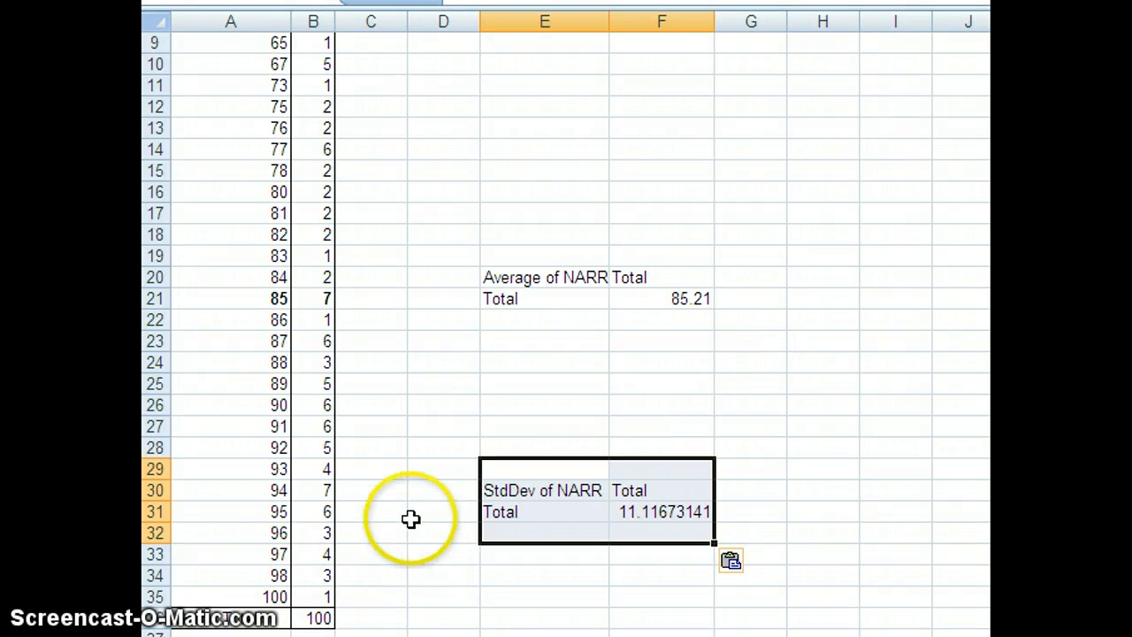
pyautogui.click(182, 533)
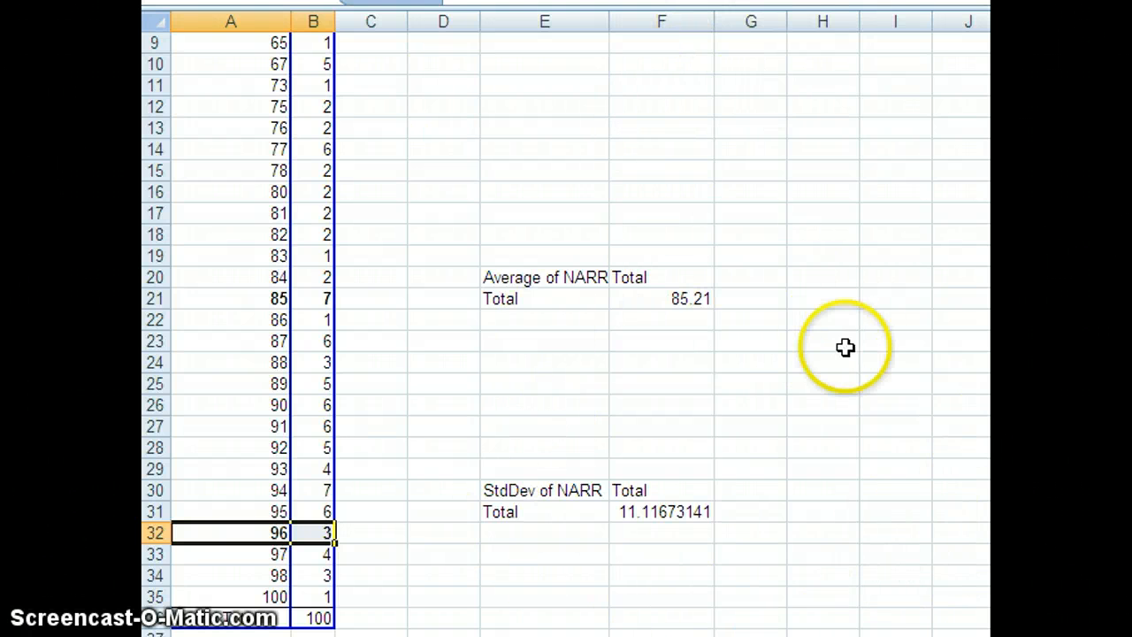
# Paste the StdDev of NARR table (E2:F5) as values at E11, and bold the 75 row of the frequency table
pyautogui.scroll(3, 985, 447)
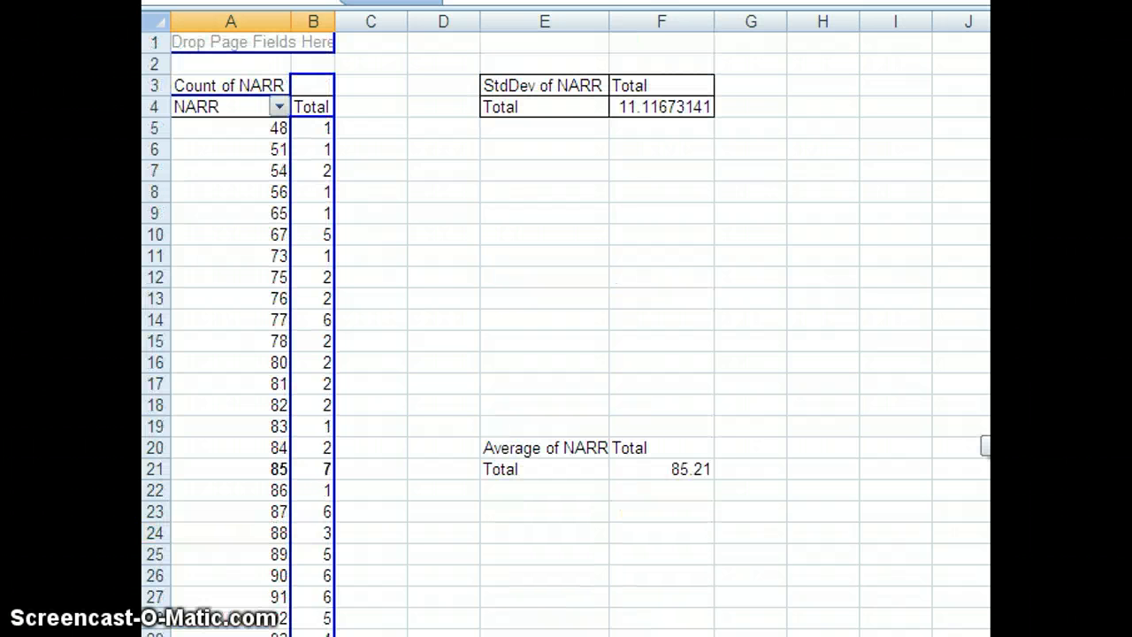
pyautogui.click(516, 87)
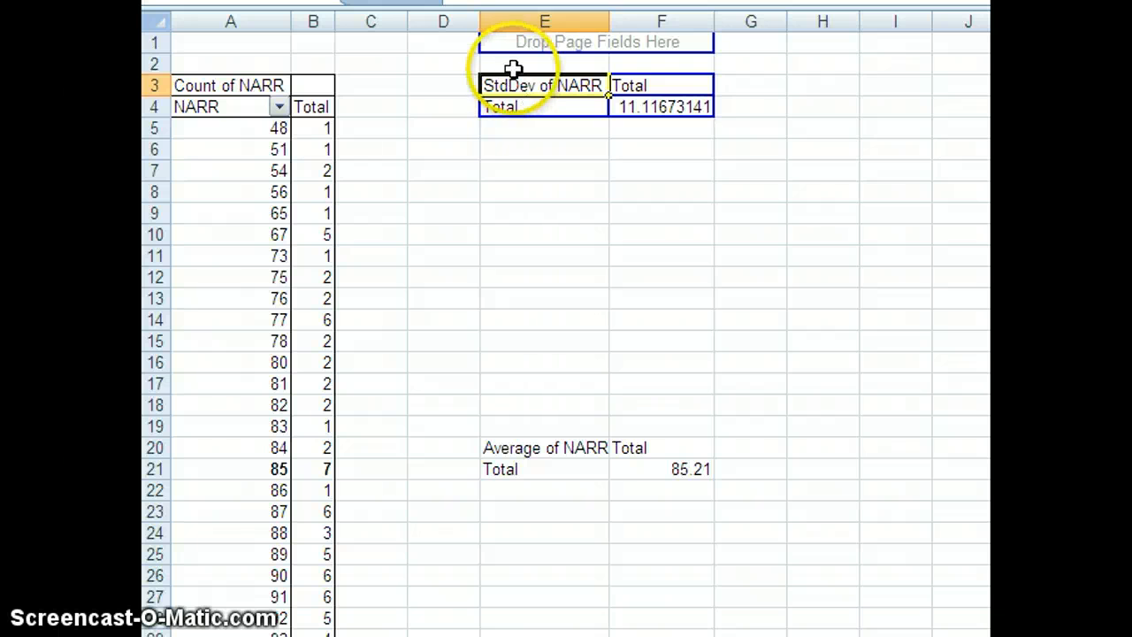
pyautogui.moveTo(515, 71); pyautogui.dragTo(651, 124)
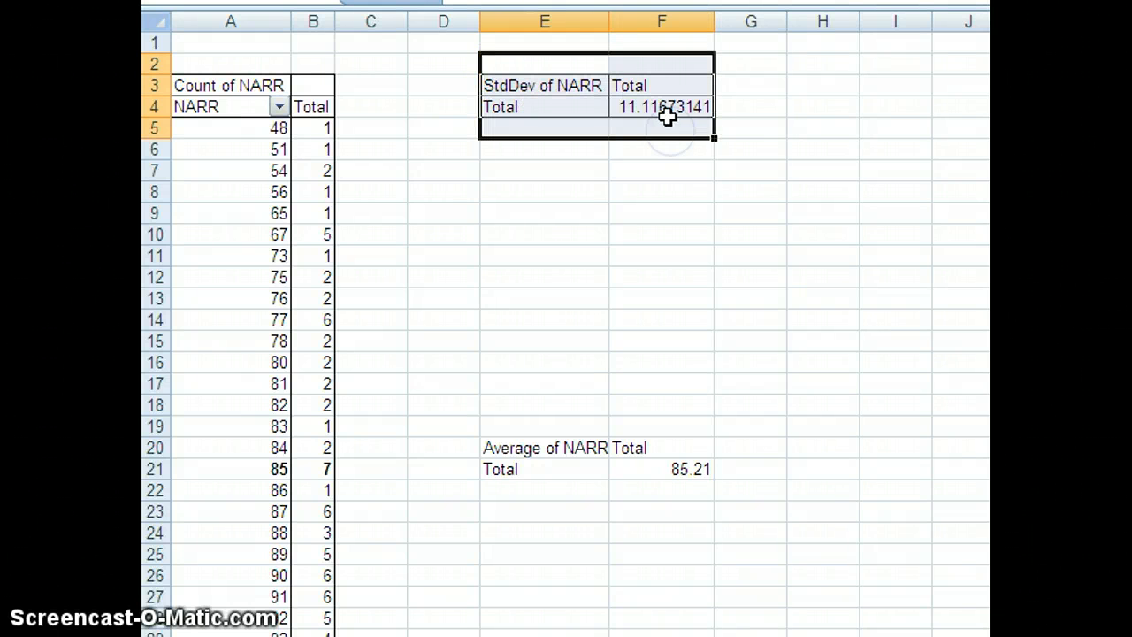
pyautogui.hotkey('ctrl', 'c')
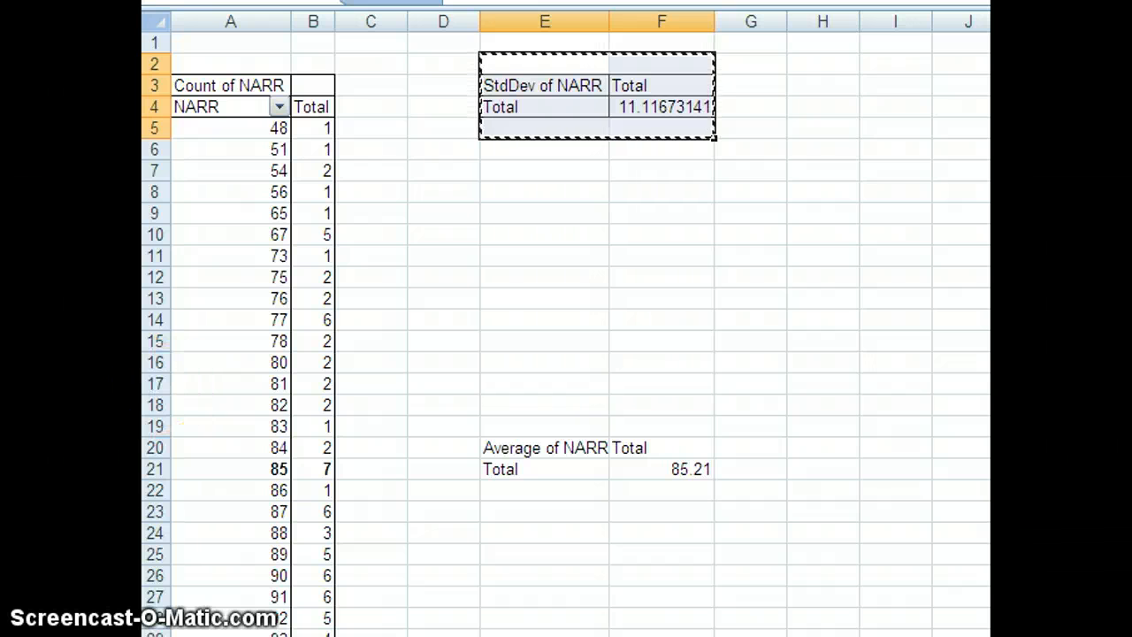
pyautogui.rightClick(517, 259)
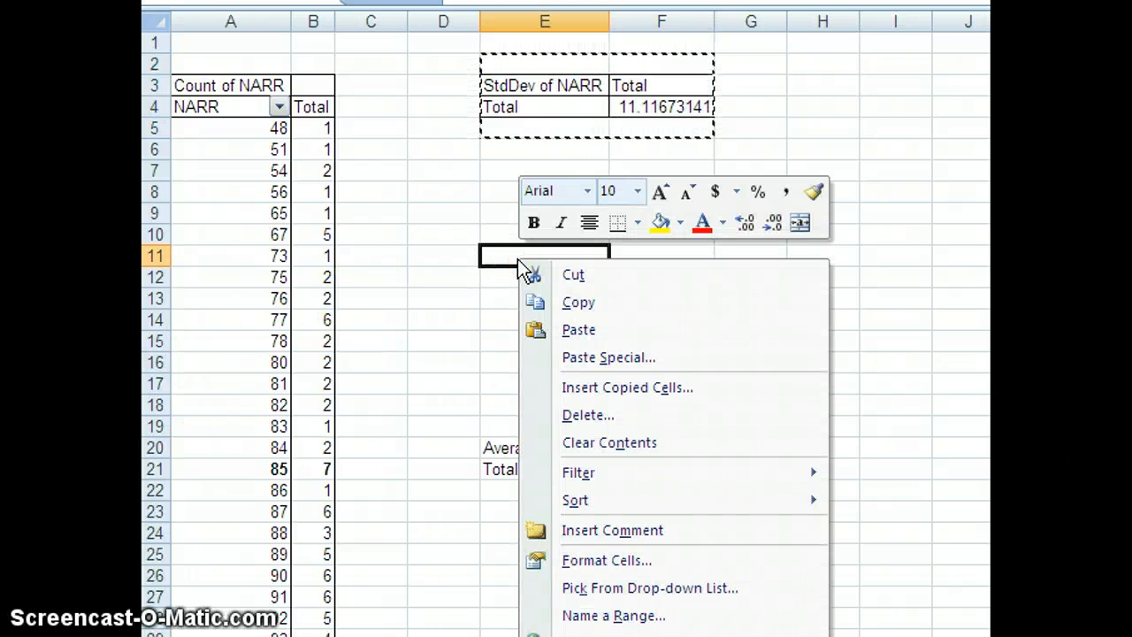
pyautogui.click(583, 358)
pyautogui.click(386, 261)
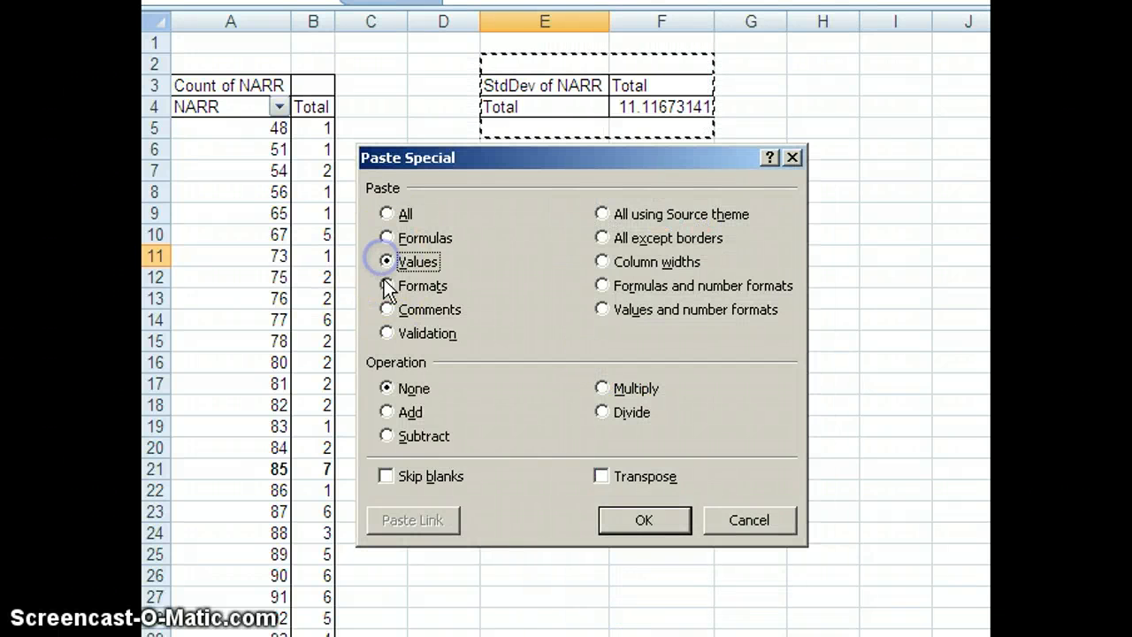
pyautogui.click(631, 519)
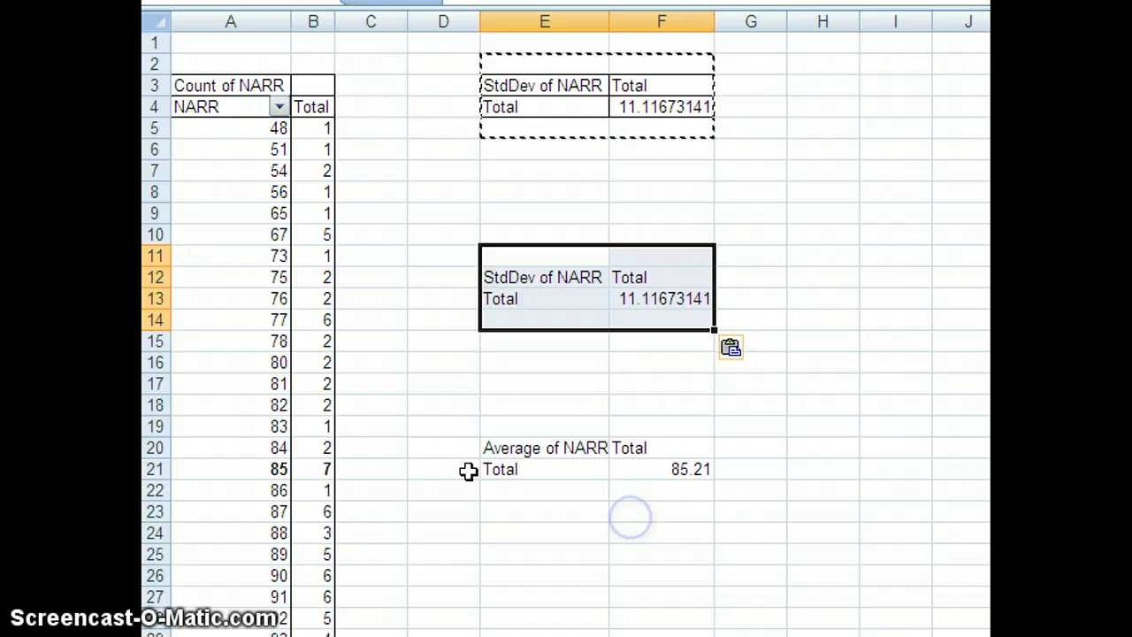
pyautogui.click(194, 281)
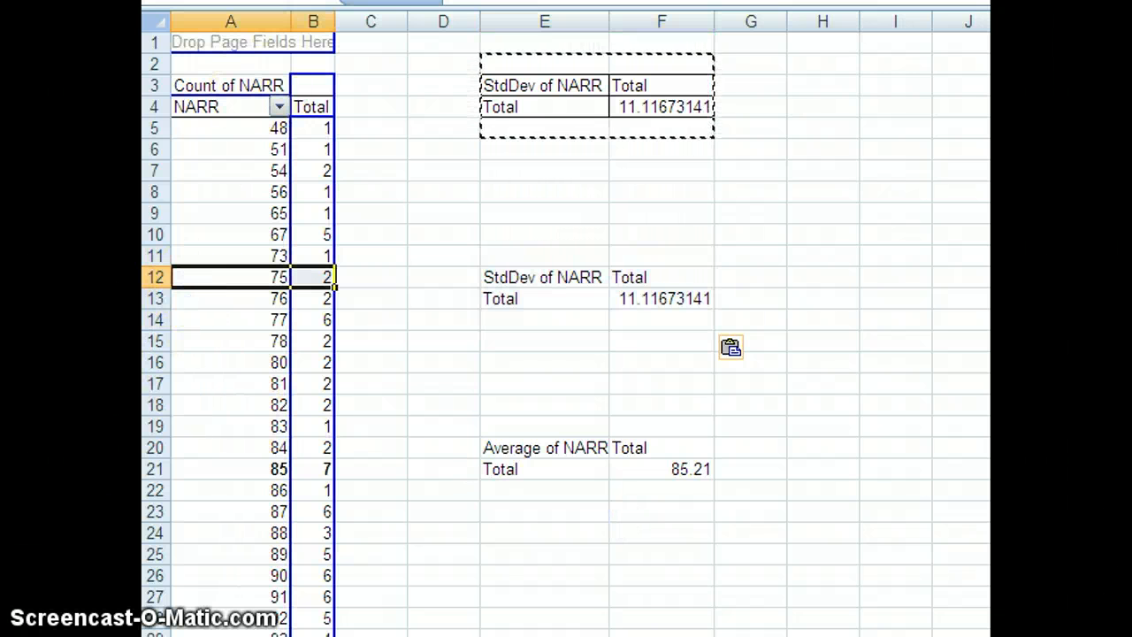
# Italicize the frequency table rows for the scores 48 through 73 (A5:B11)
pyautogui.click(659, 236)
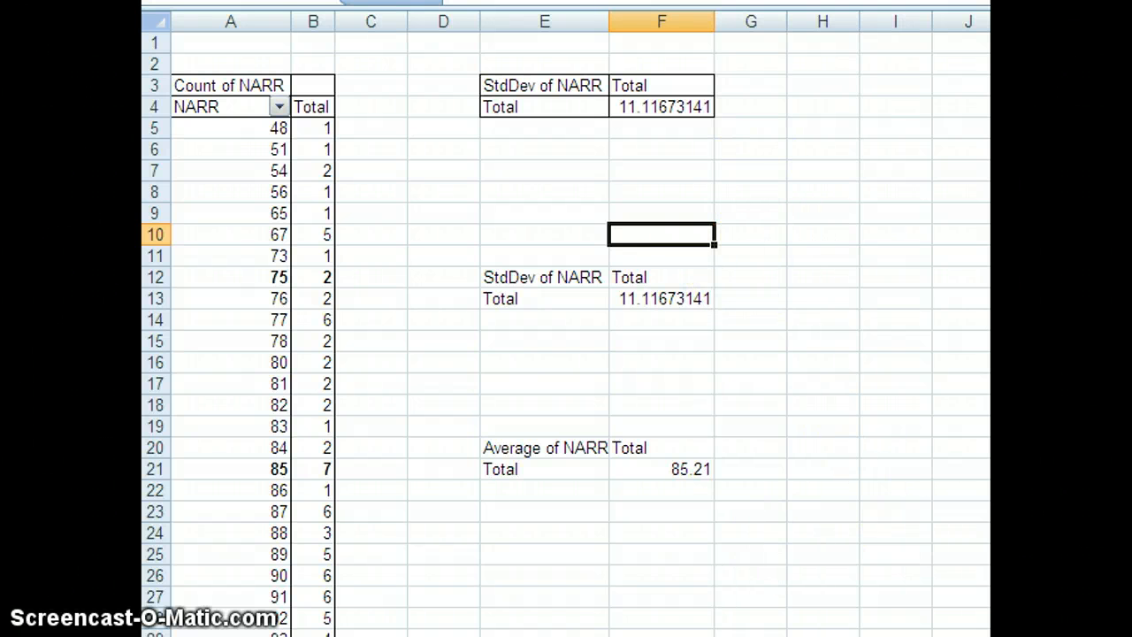
pyautogui.scroll(-3, 566, 336)
pyautogui.scroll(2, 566, 336)
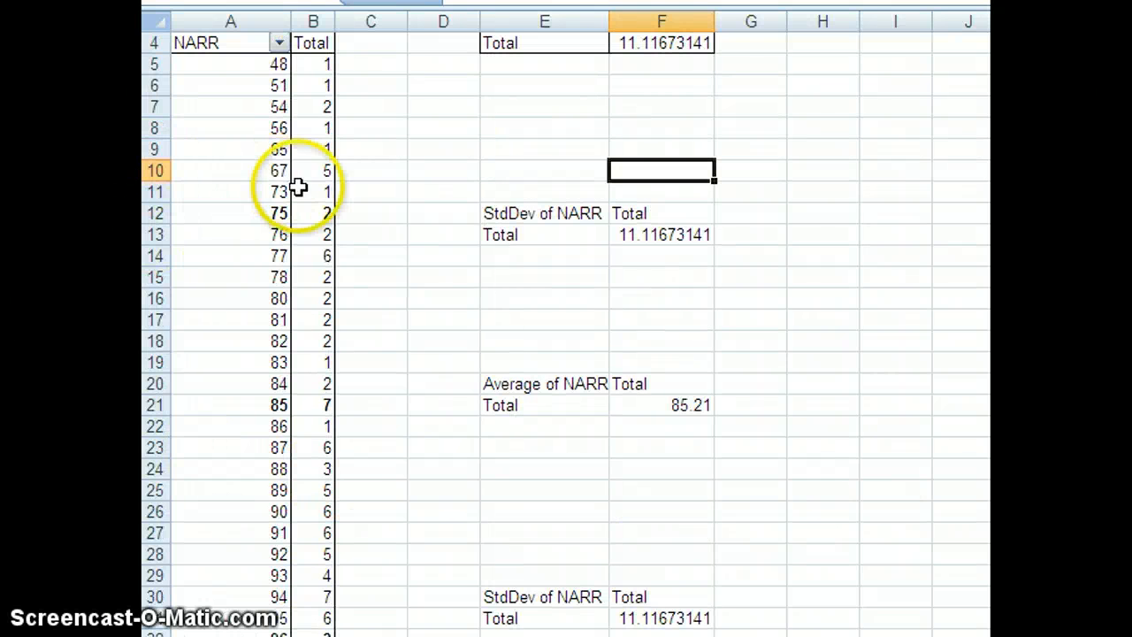
pyautogui.moveTo(219, 199); pyautogui.dragTo(309, 63)
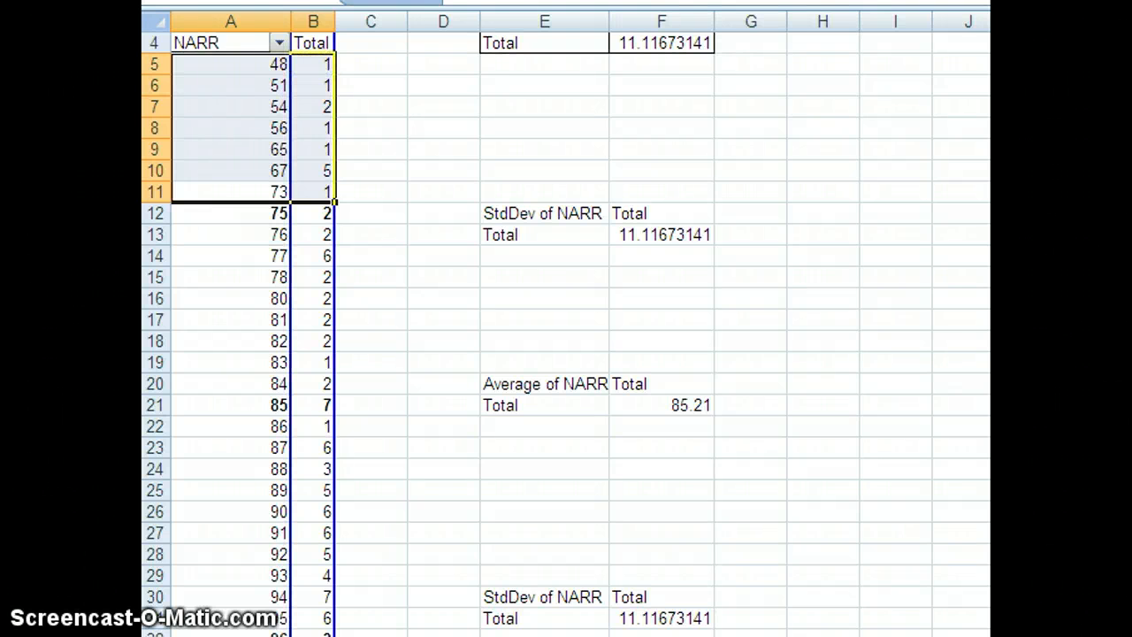
pyautogui.click(620, 126)
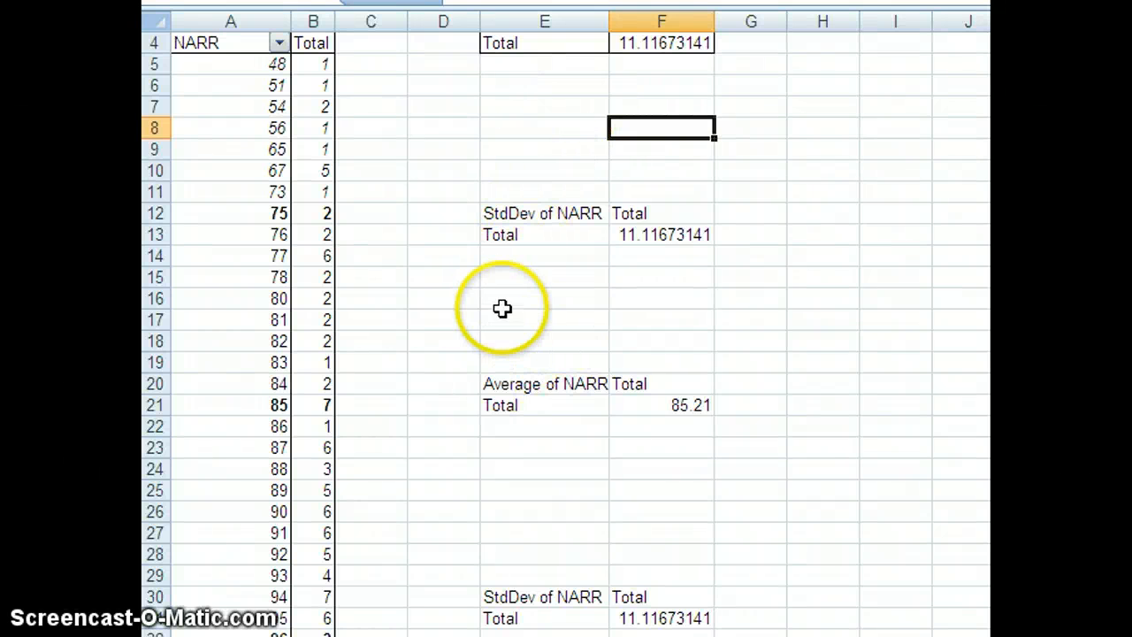
# Clear columns D through I, including the StdDev PivotTable and the pasted statistics
pyautogui.click(445, 21)
pyautogui.moveTo(498, 21); pyautogui.dragTo(858, 24)
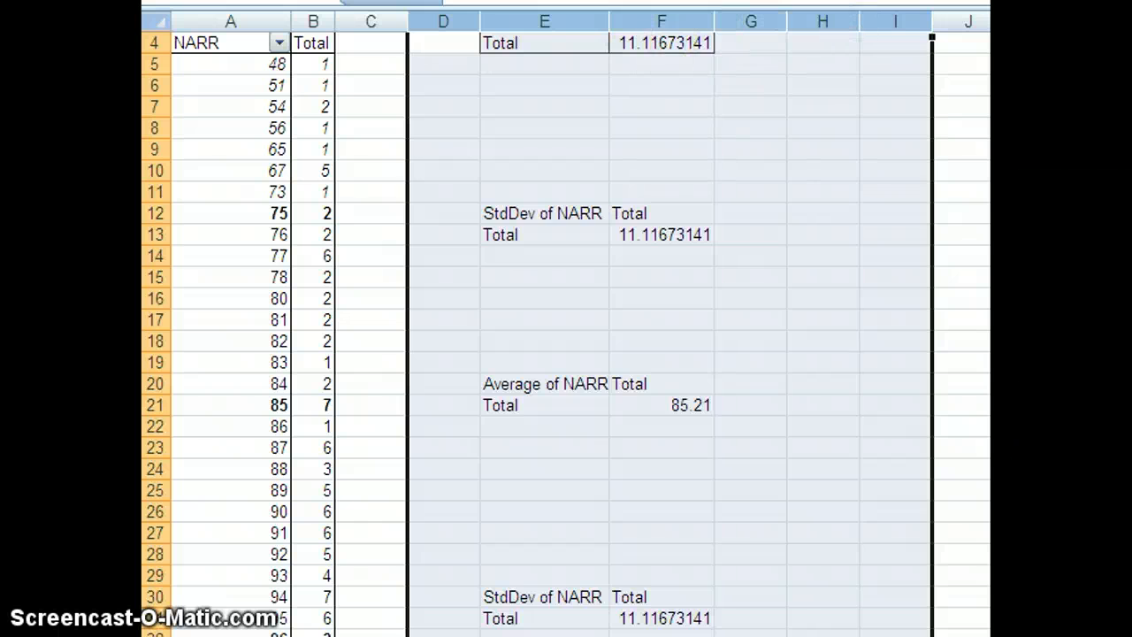
pyautogui.press('Delete')
# Remove NARR from the PivotTable's row labels and summarize the NARR value field by Average
pyautogui.click(242, 173)
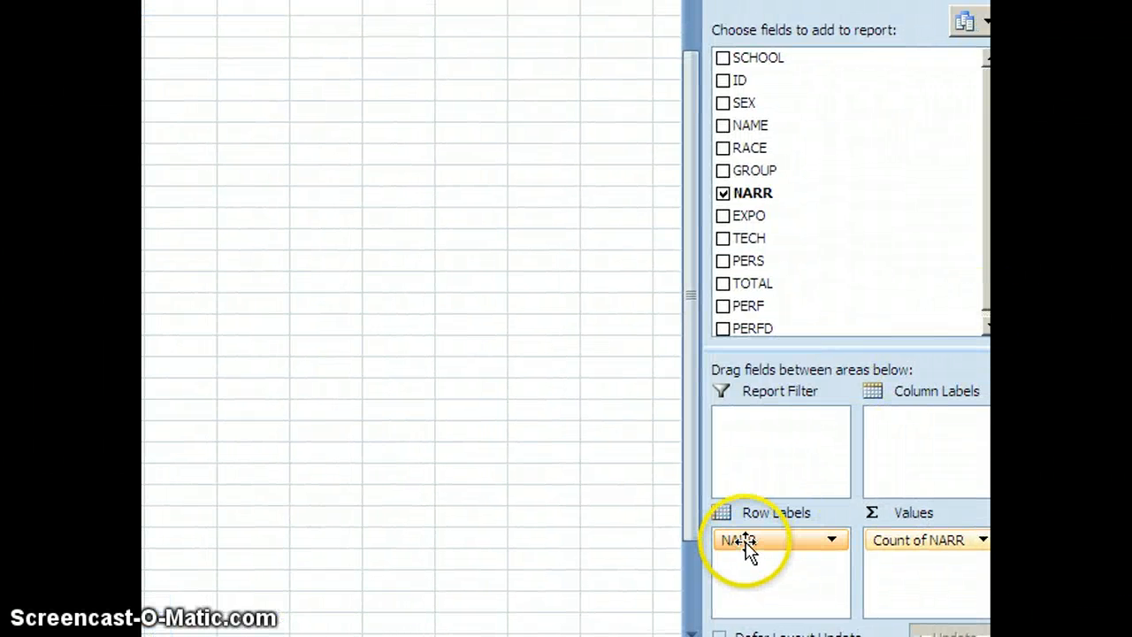
pyautogui.moveTo(745, 543); pyautogui.dragTo(194, 472)
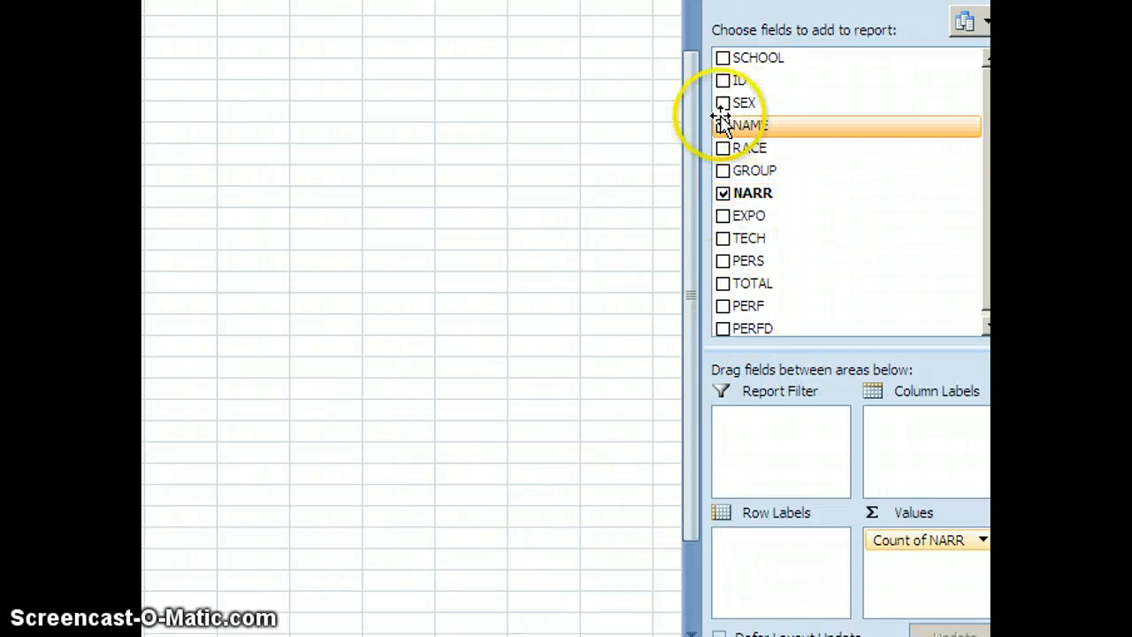
pyautogui.moveTo(687, 152); pyautogui.dragTo(688, 31)
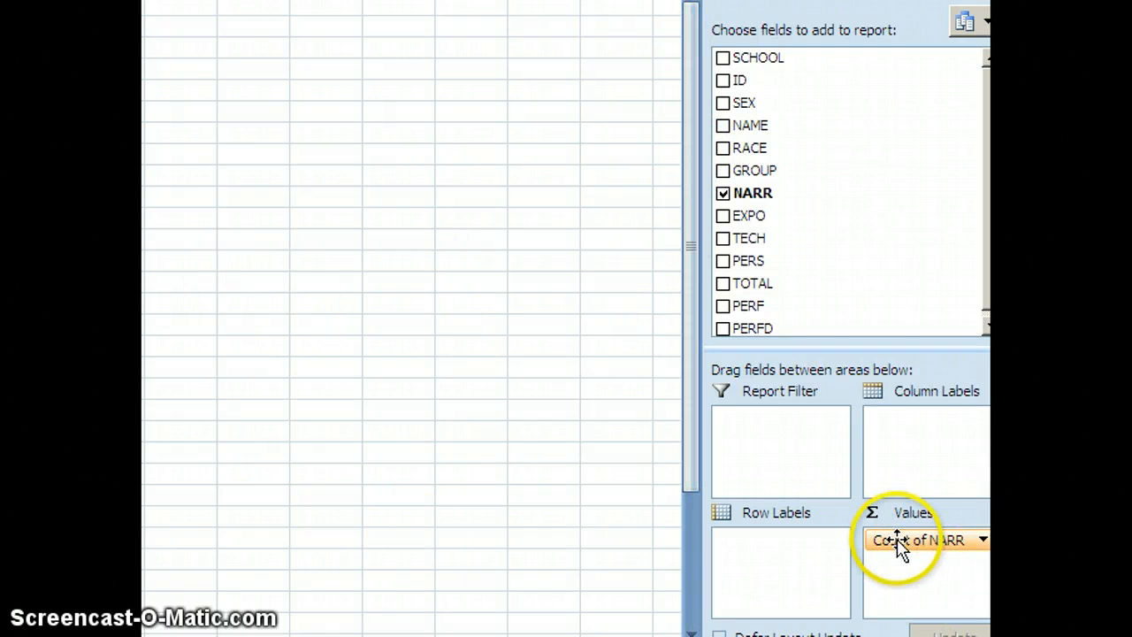
pyautogui.click(899, 545)
pyautogui.click(848, 510)
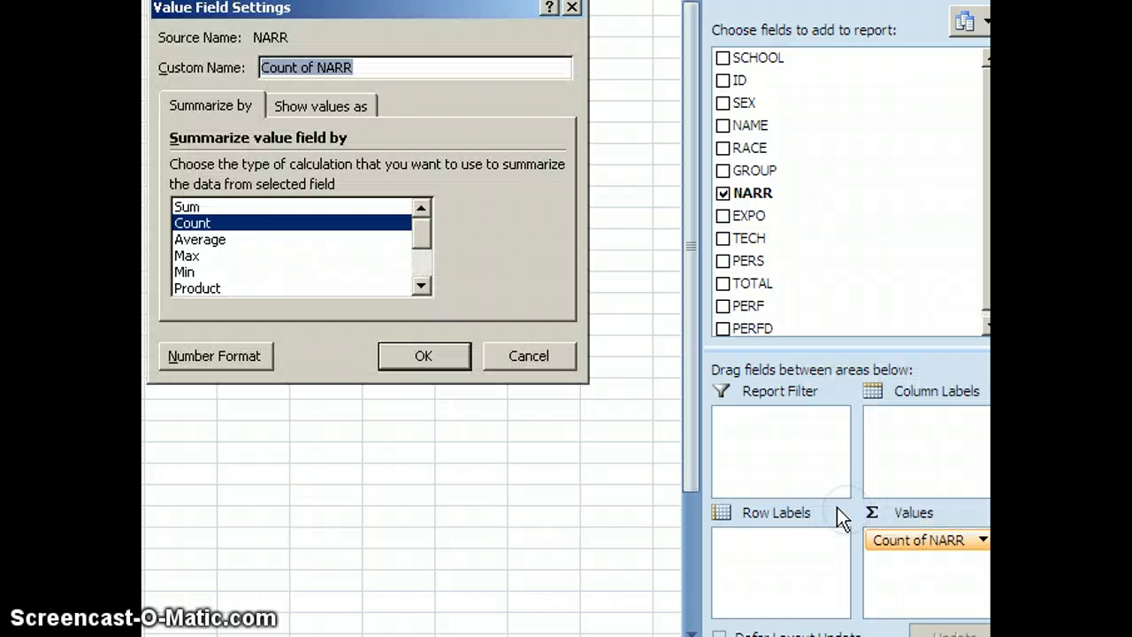
pyautogui.click(202, 241)
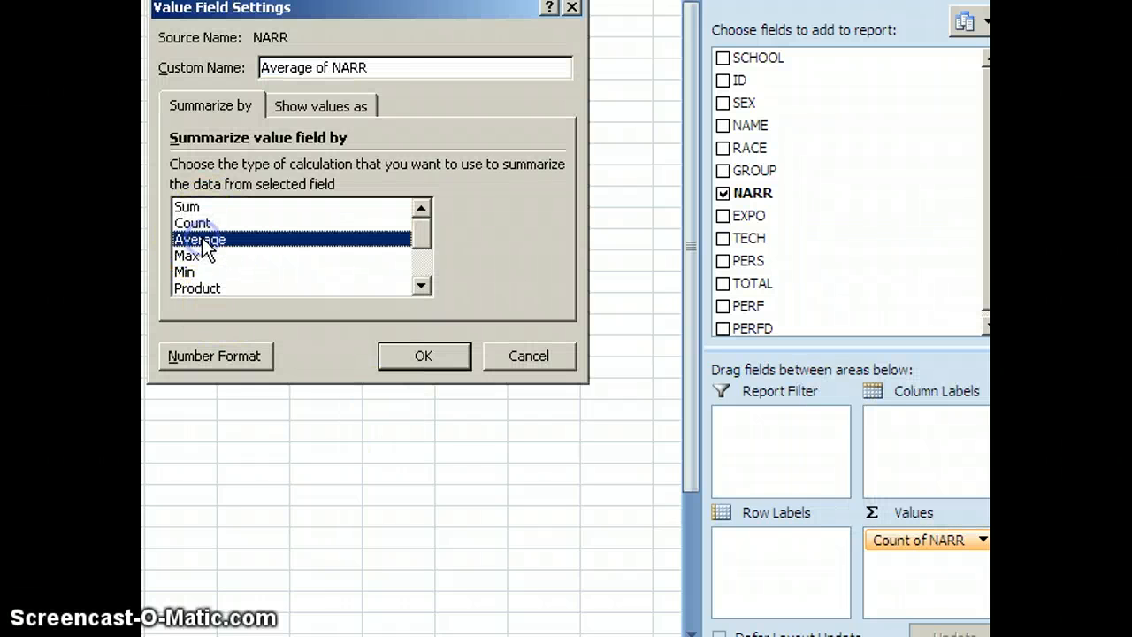
pyautogui.click(402, 358)
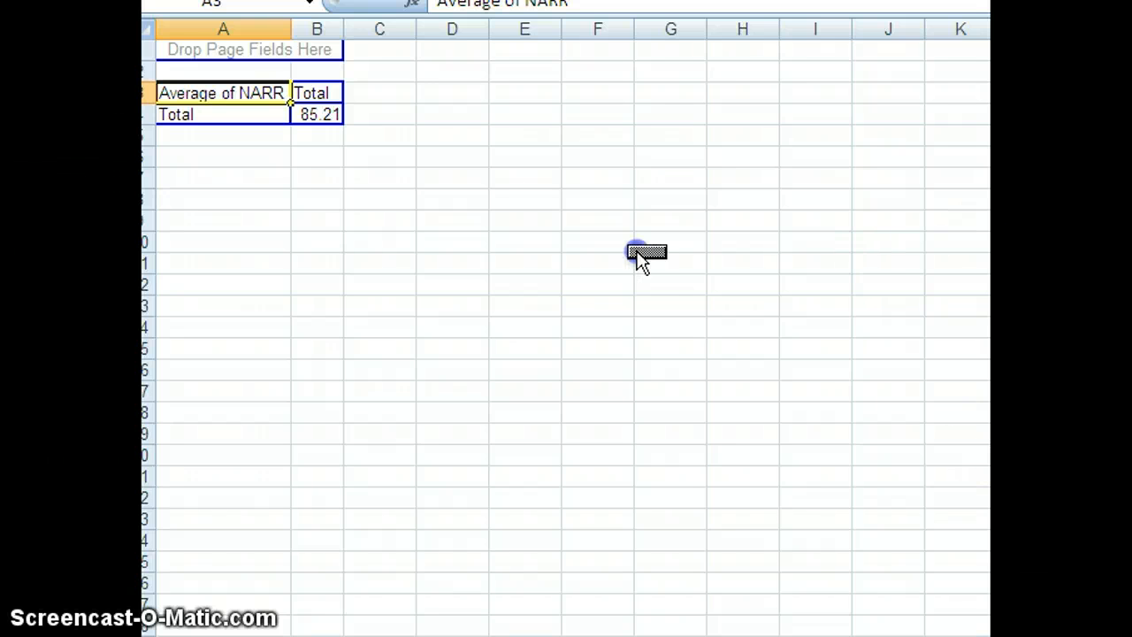
# Add RACE as the row field and SEX as the column field of the Average of NARR PivotTable
pyautogui.moveTo(204, 109); pyautogui.dragTo(207, 113)
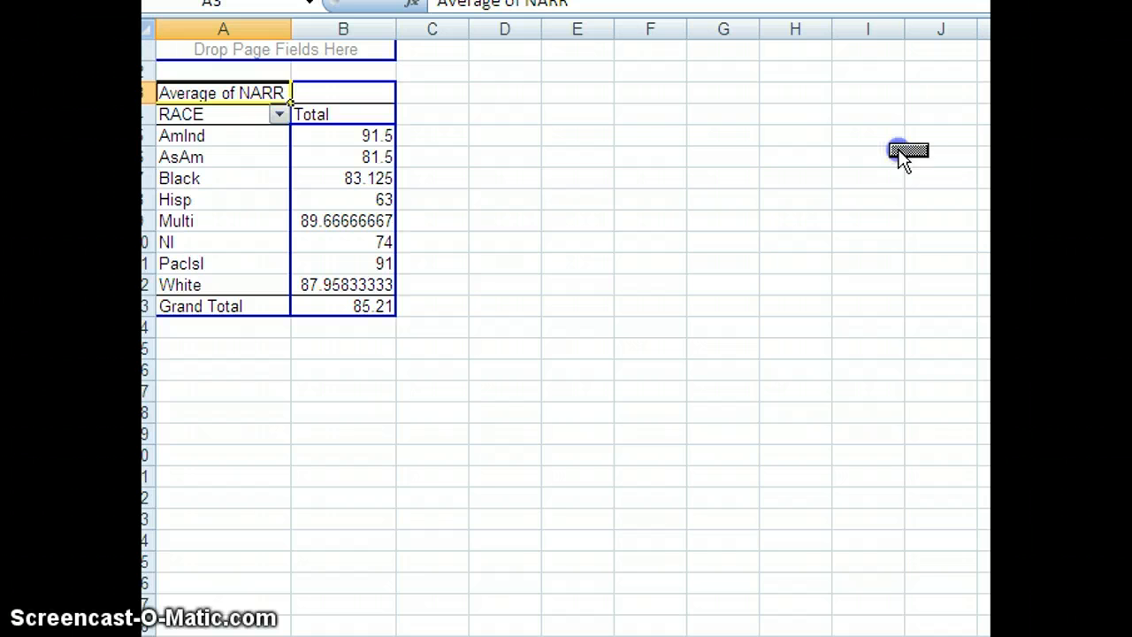
pyautogui.moveTo(365, 123); pyautogui.dragTo(343, 91)
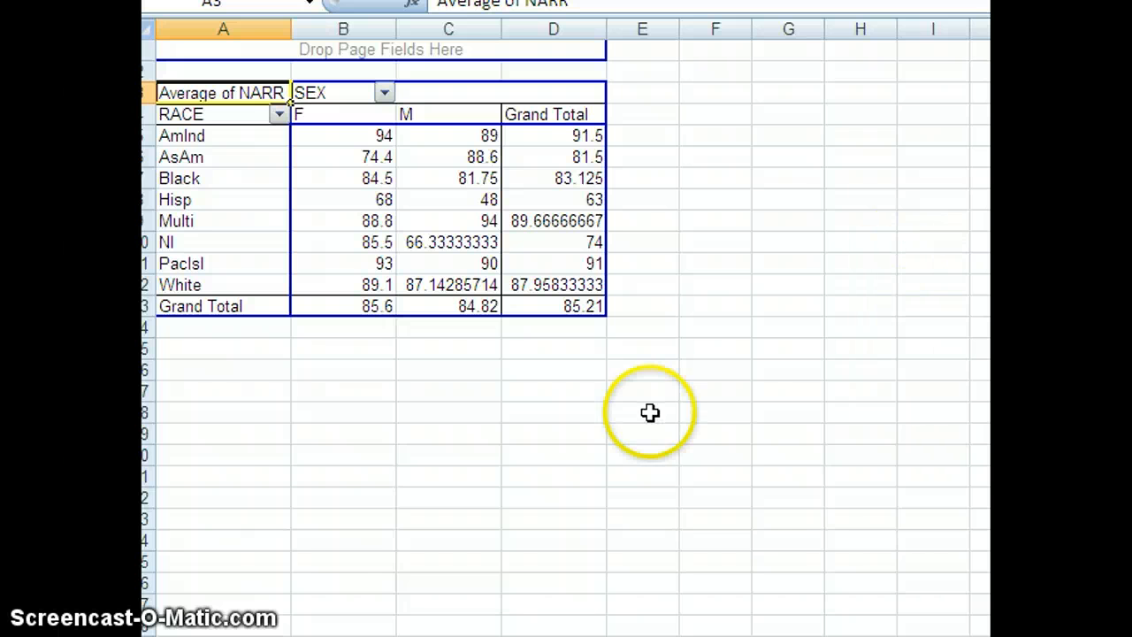
# Copy the Average of NARR by RACE and SEX table (A1:D15) and paste it as values at A30
pyautogui.moveTo(192, 348); pyautogui.dragTo(573, 30)
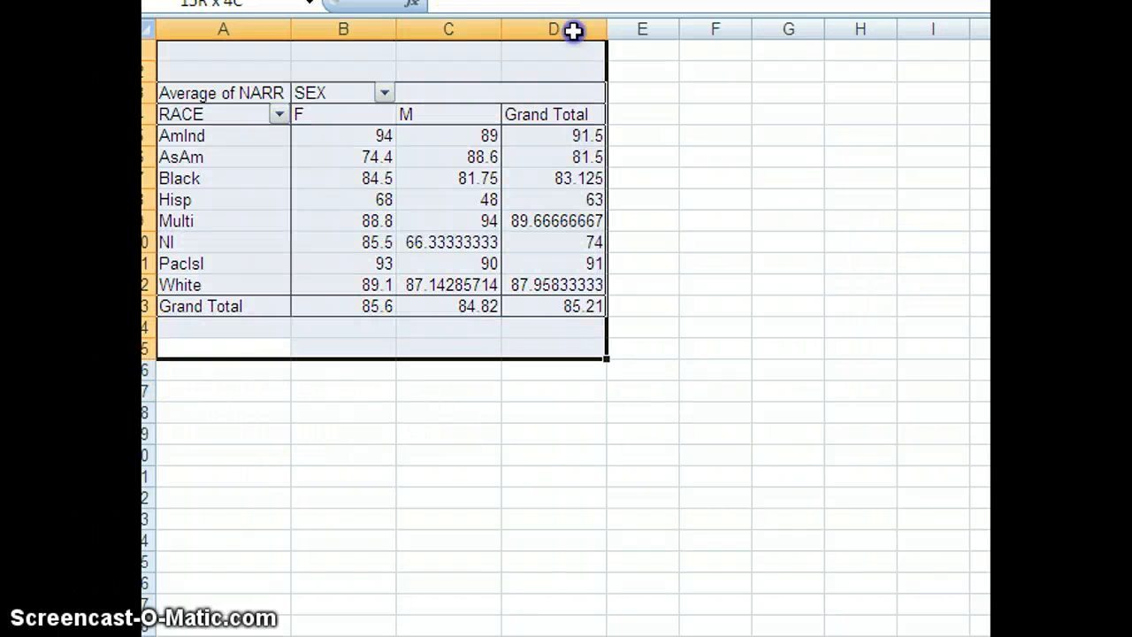
pyautogui.rightClick(481, 60)
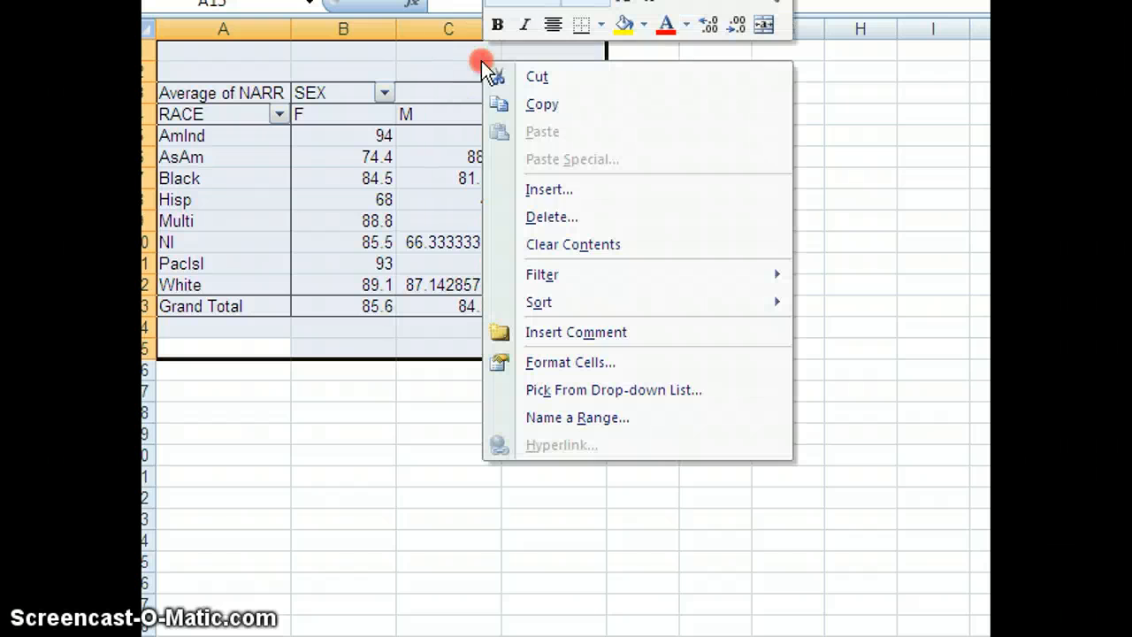
pyautogui.click(540, 104)
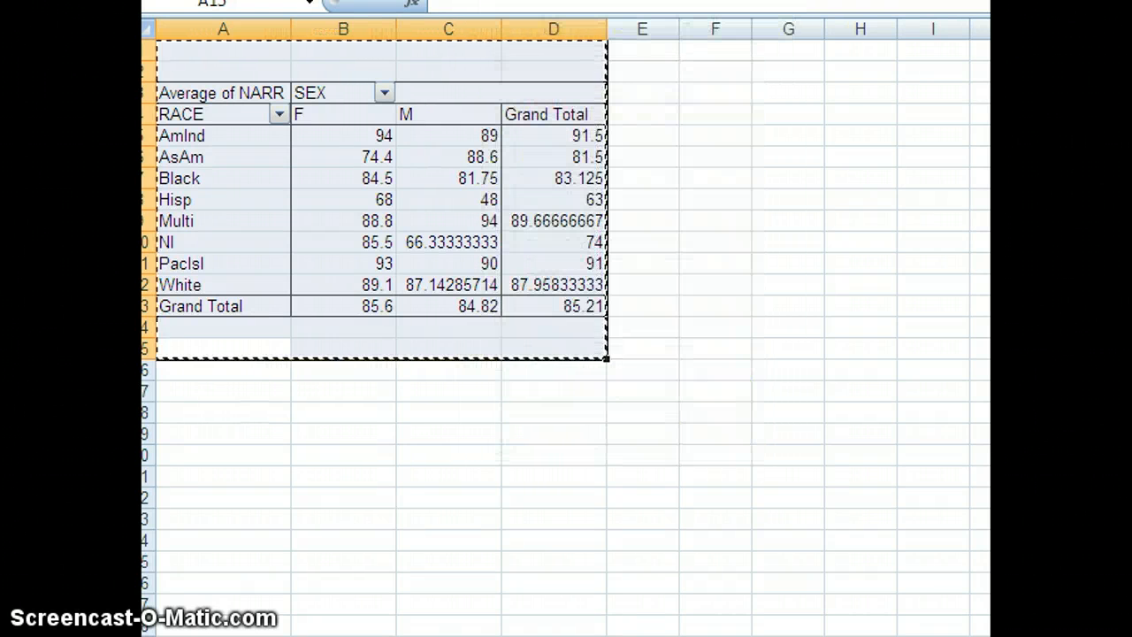
pyautogui.scroll(-3, 376, 200)
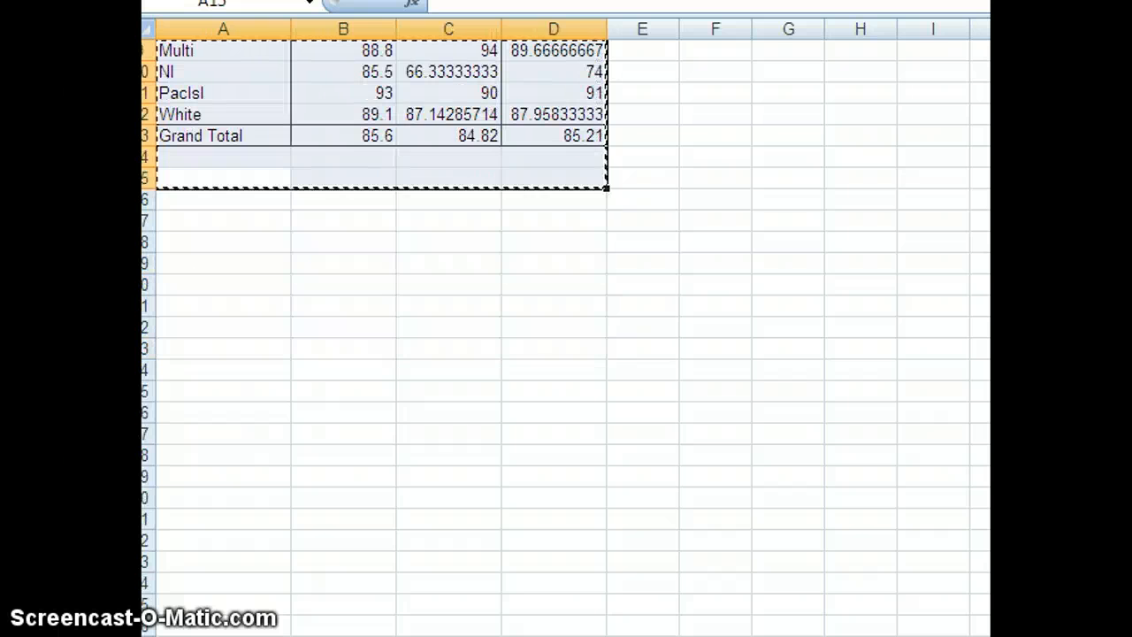
pyautogui.rightClick(210, 498)
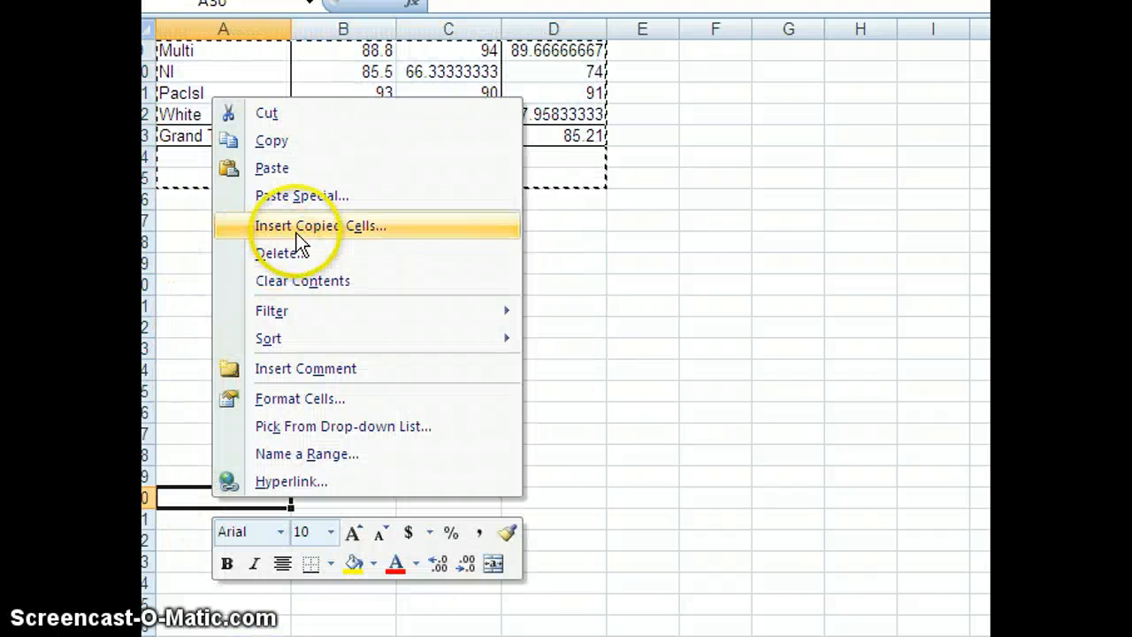
pyautogui.click(277, 196)
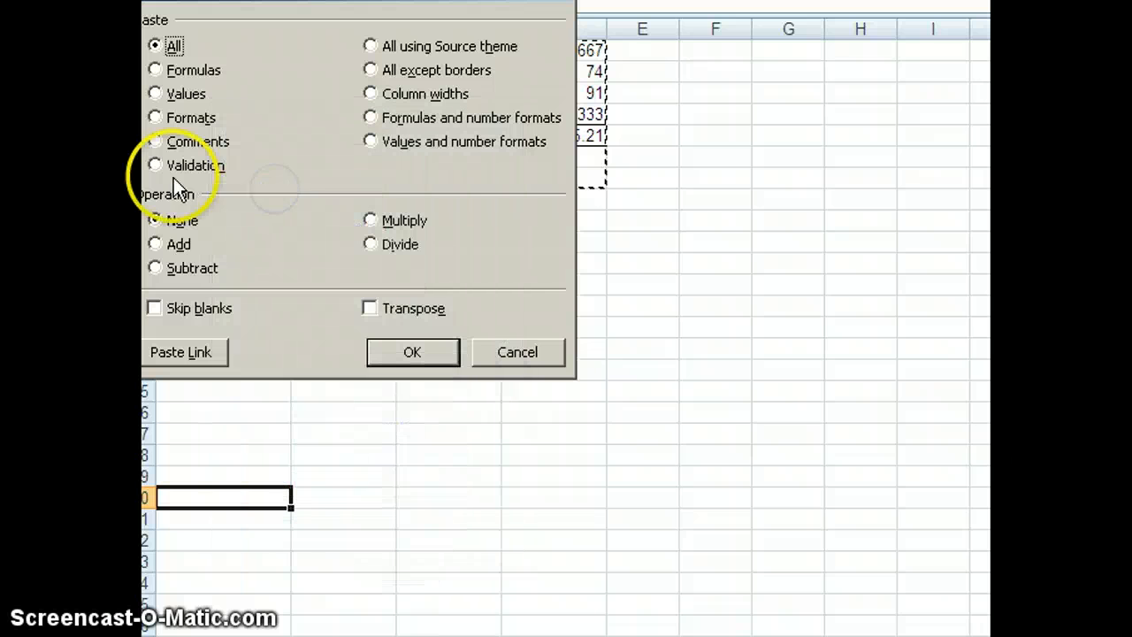
pyautogui.click(154, 94)
pyautogui.click(433, 352)
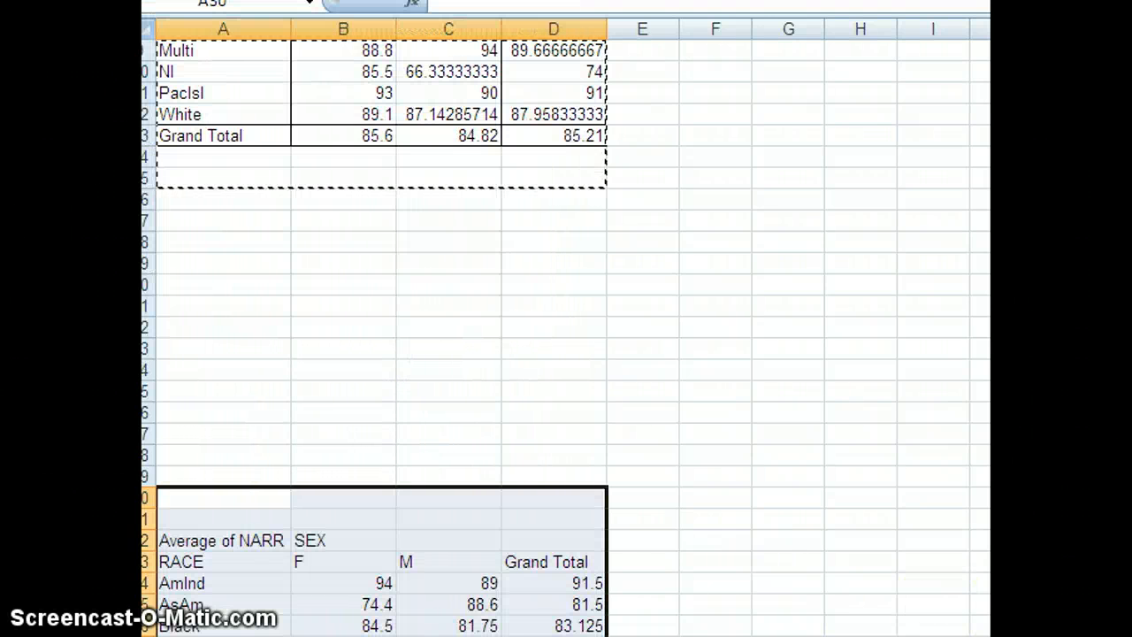
# Change the PivotTable's NARR value field to summarize by Count
pyautogui.scroll(3, 380, 327)
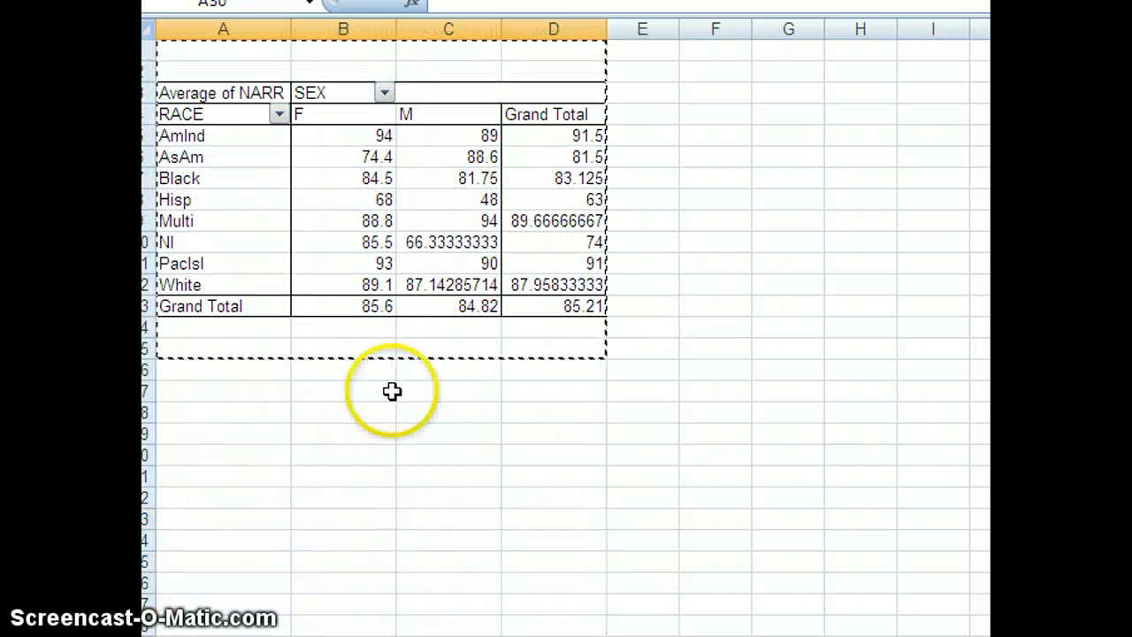
pyautogui.click(210, 95)
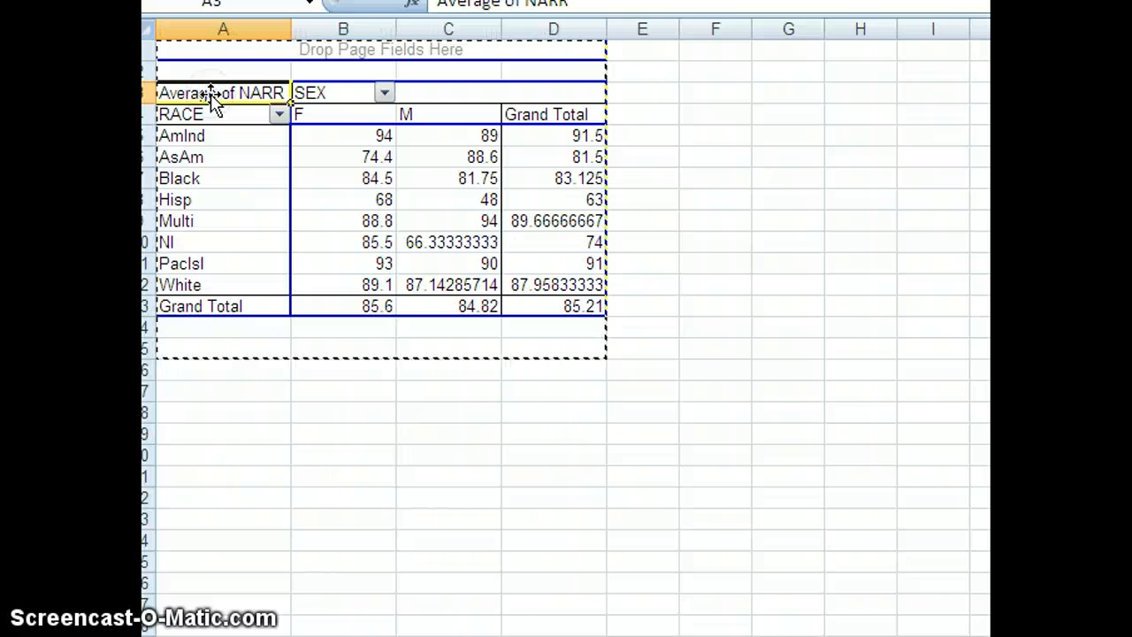
pyautogui.rightClick(211, 94)
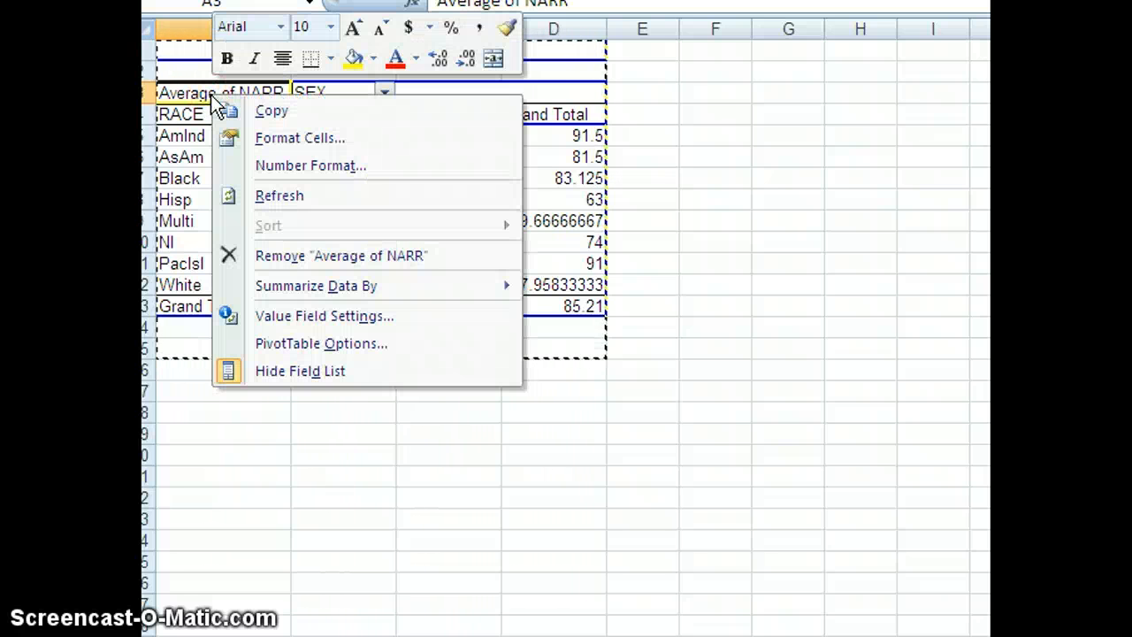
pyautogui.click(266, 369)
pyautogui.click(290, 316)
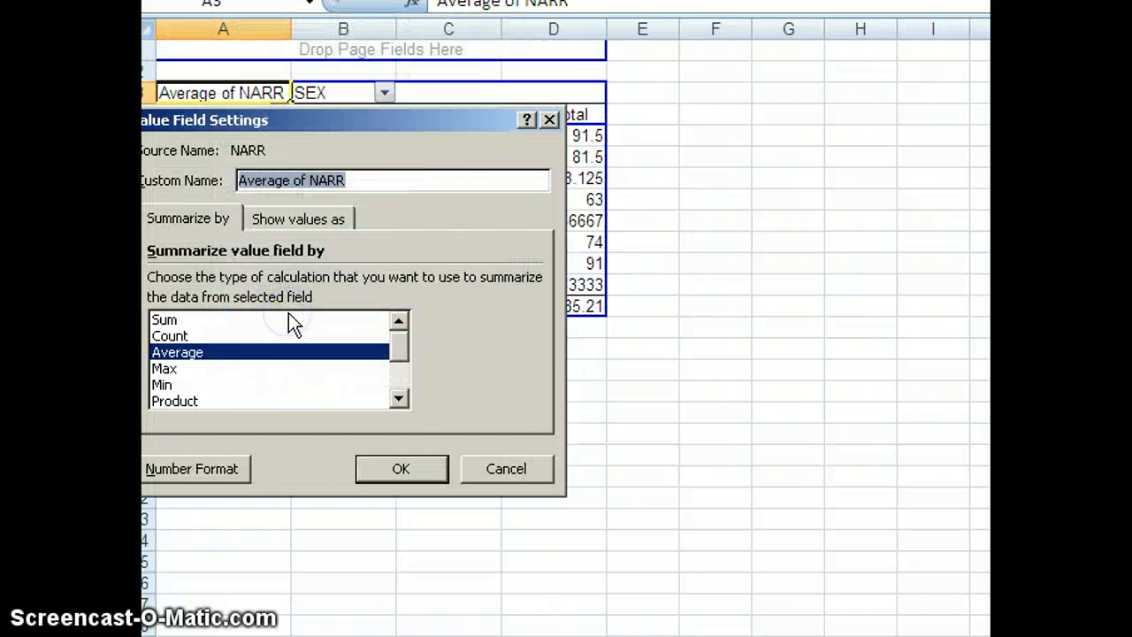
pyautogui.click(168, 336)
pyautogui.click(409, 464)
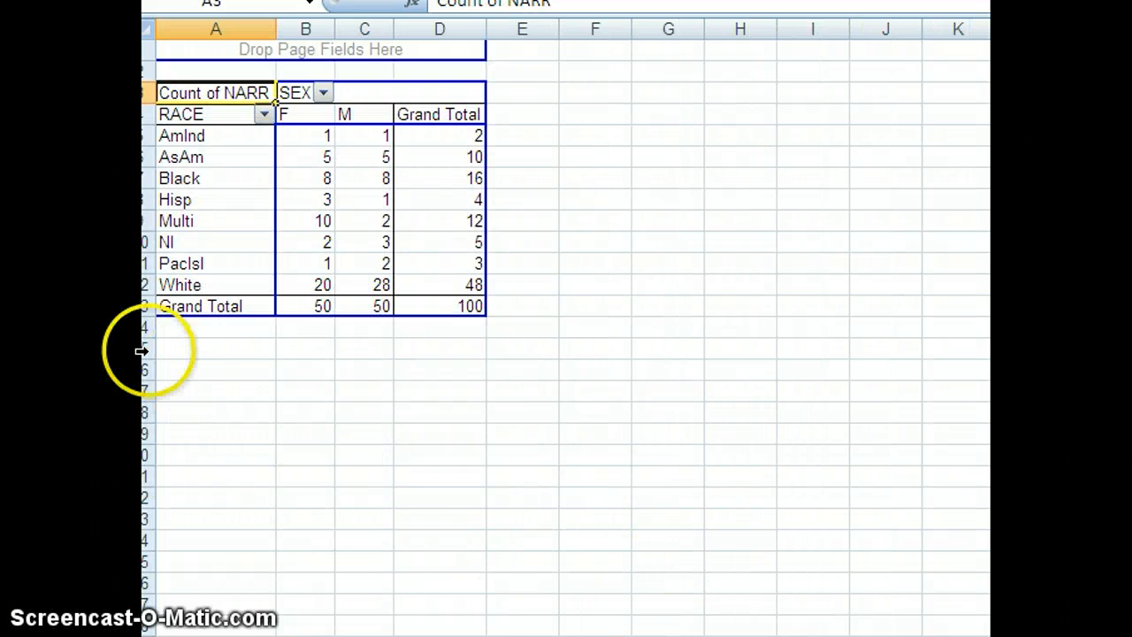
# Copy the Count of NARR by RACE and SEX table (A1:D15) and paste it as values at F32
pyautogui.moveTo(189, 351); pyautogui.dragTo(467, 37)
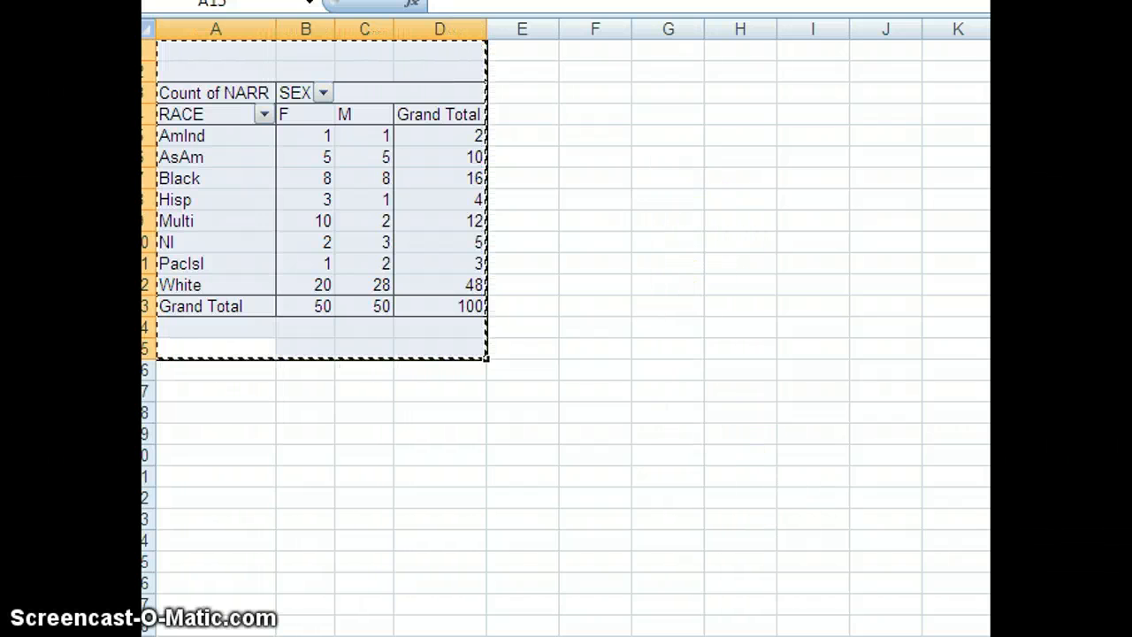
pyautogui.scroll(-5, 566, 327)
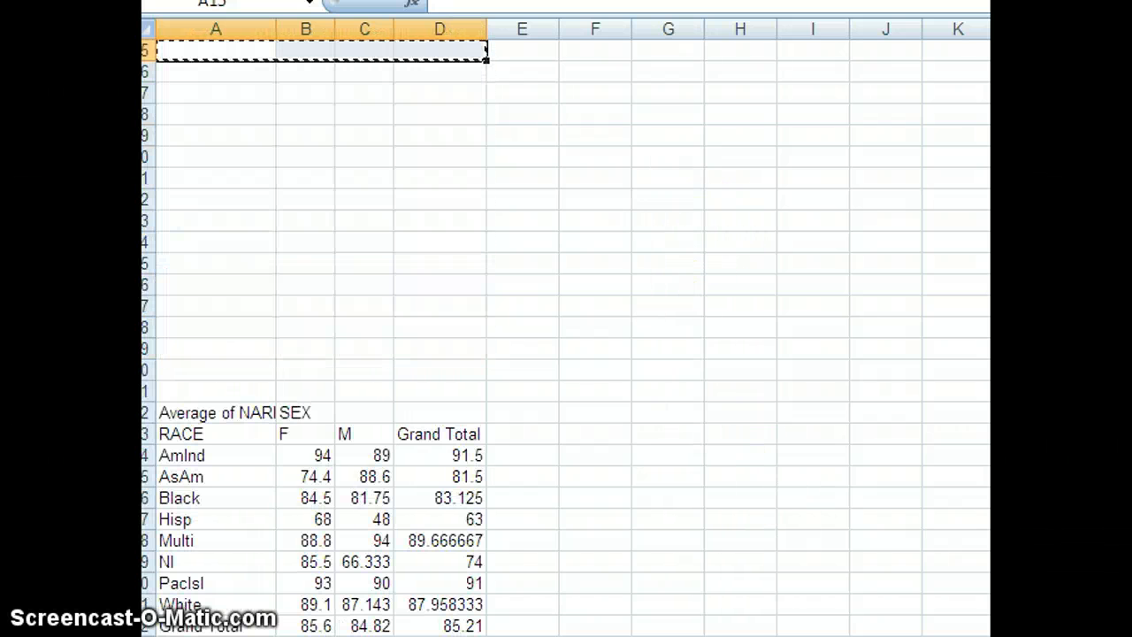
pyautogui.rightClick(604, 412)
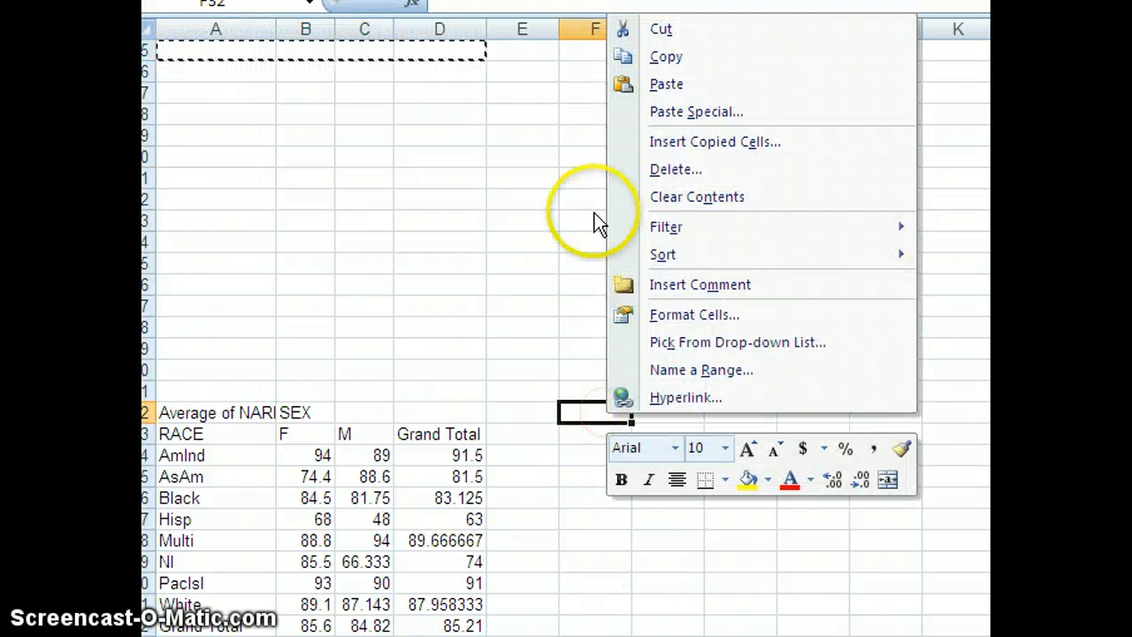
pyautogui.click(656, 112)
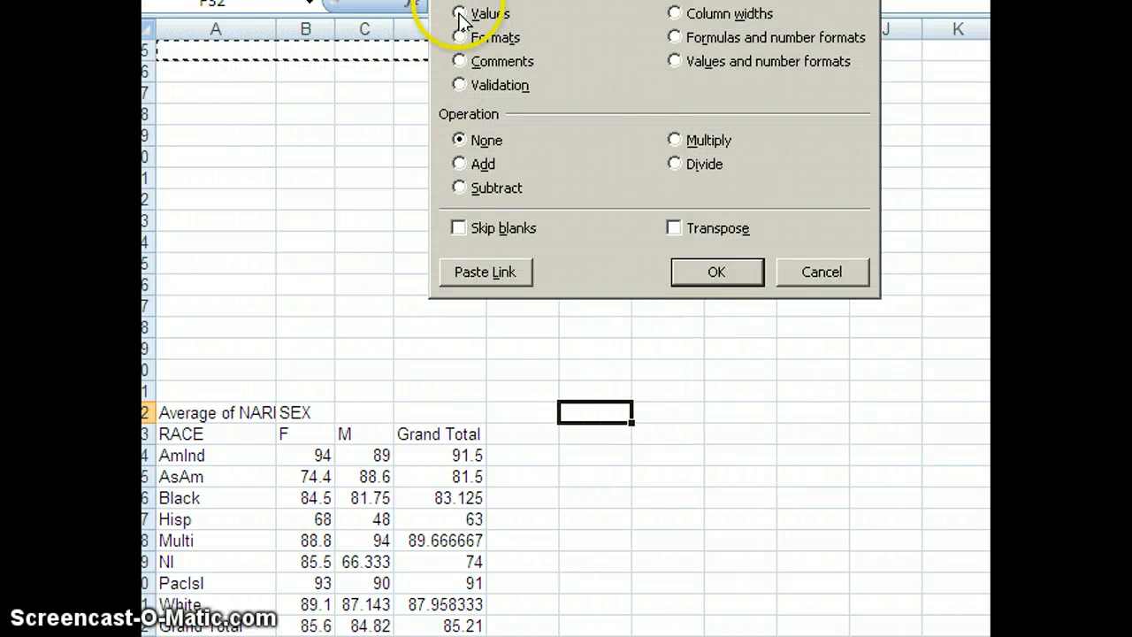
pyautogui.click(725, 275)
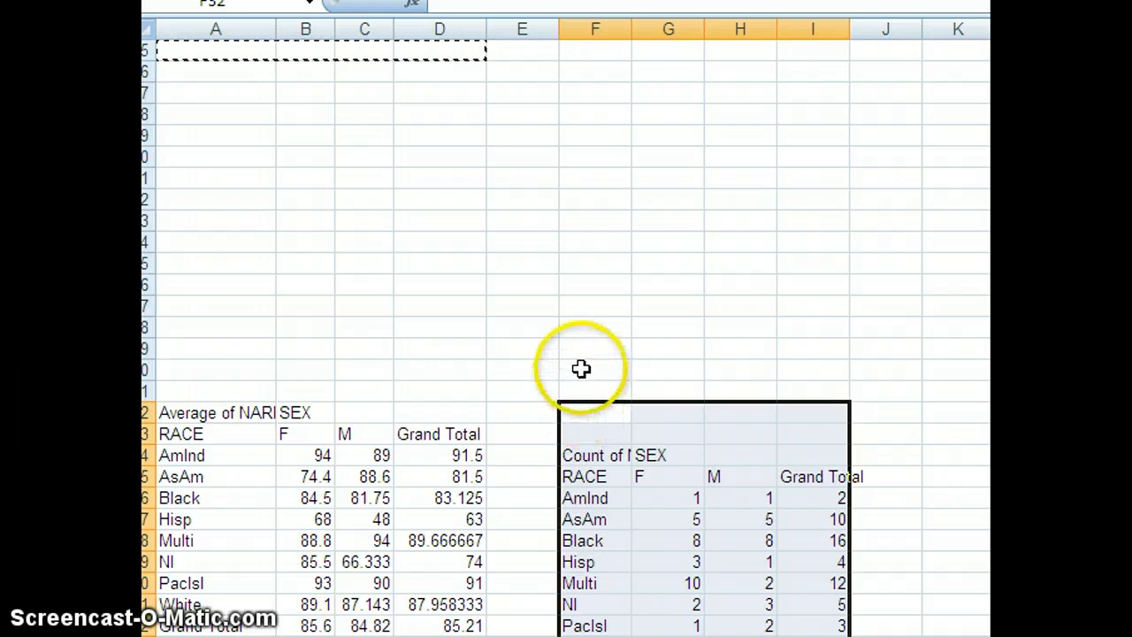
# Delete the blank cells F30:J32 above the pasted count table, shifting the table up beside the averages table
pyautogui.moveTo(580, 368); pyautogui.dragTo(871, 411)
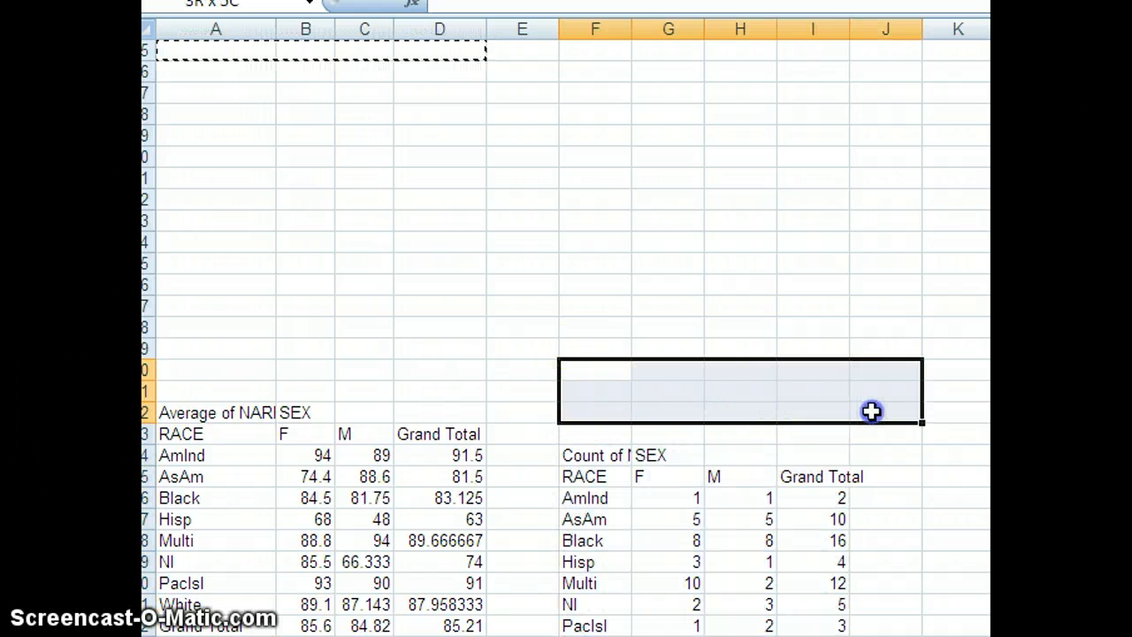
pyautogui.rightClick(815, 393)
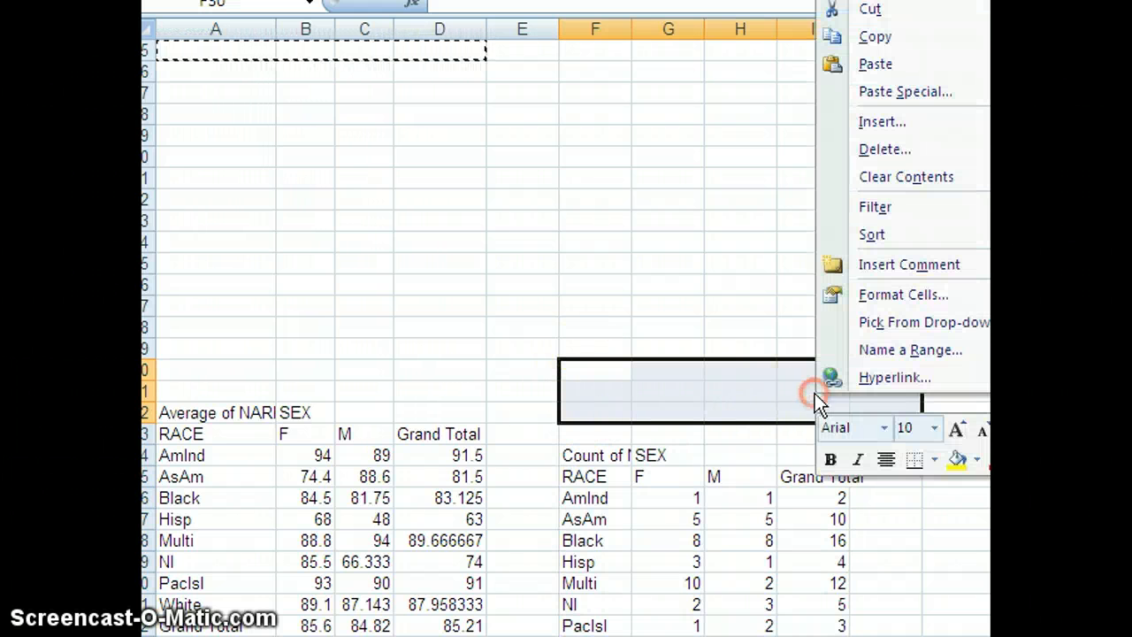
pyautogui.click(869, 149)
pyautogui.click(807, 214)
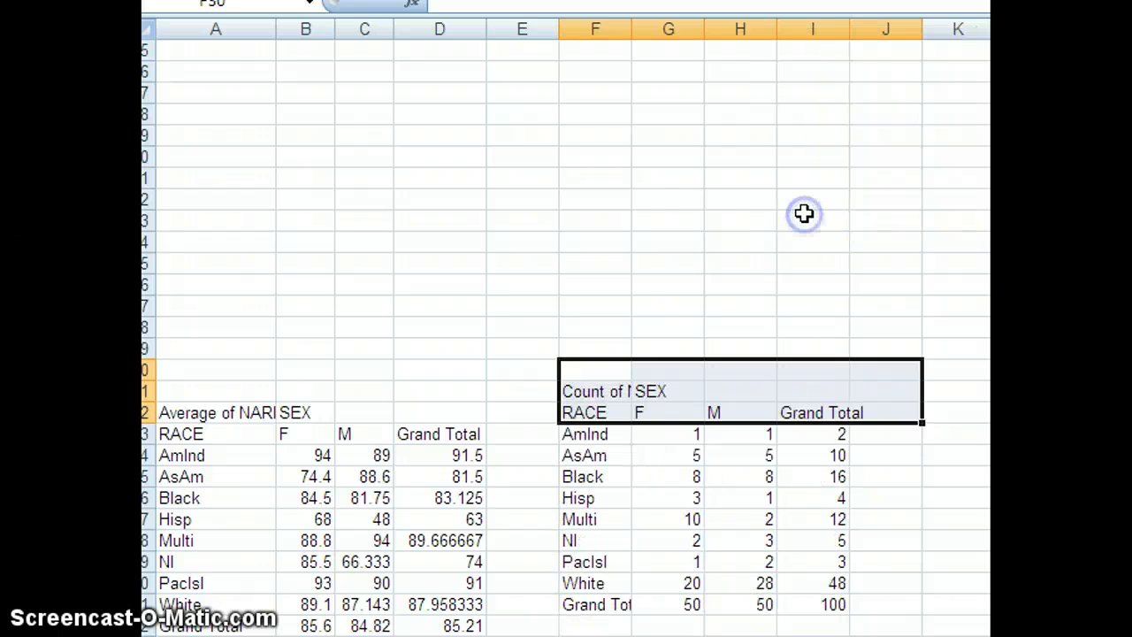
pyautogui.click(798, 245)
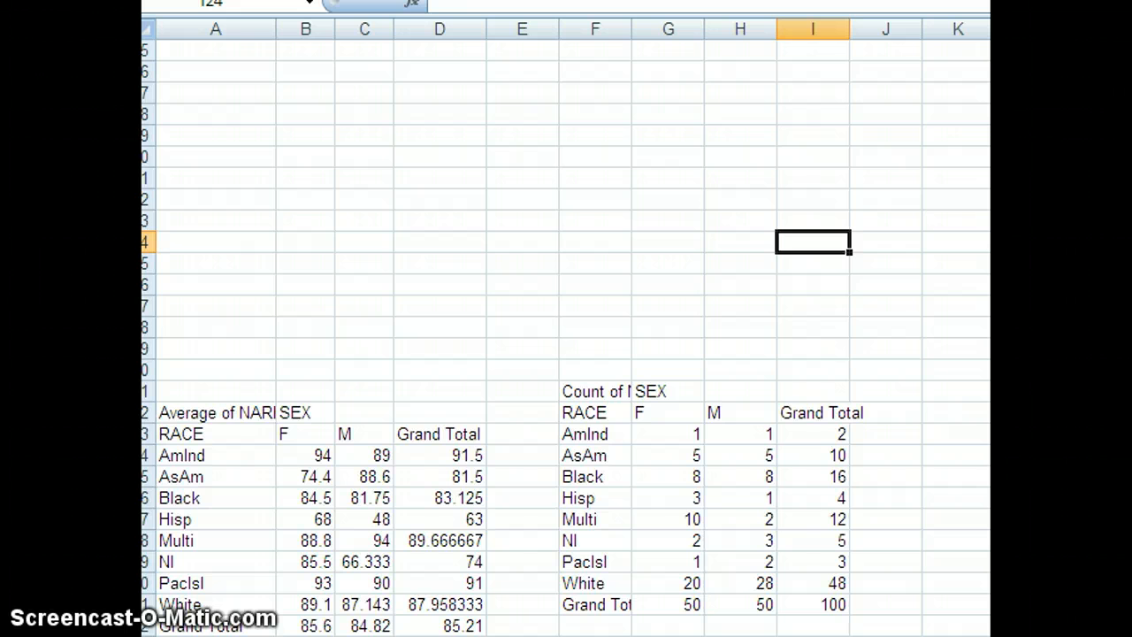
pyautogui.scroll(-1, 566, 327)
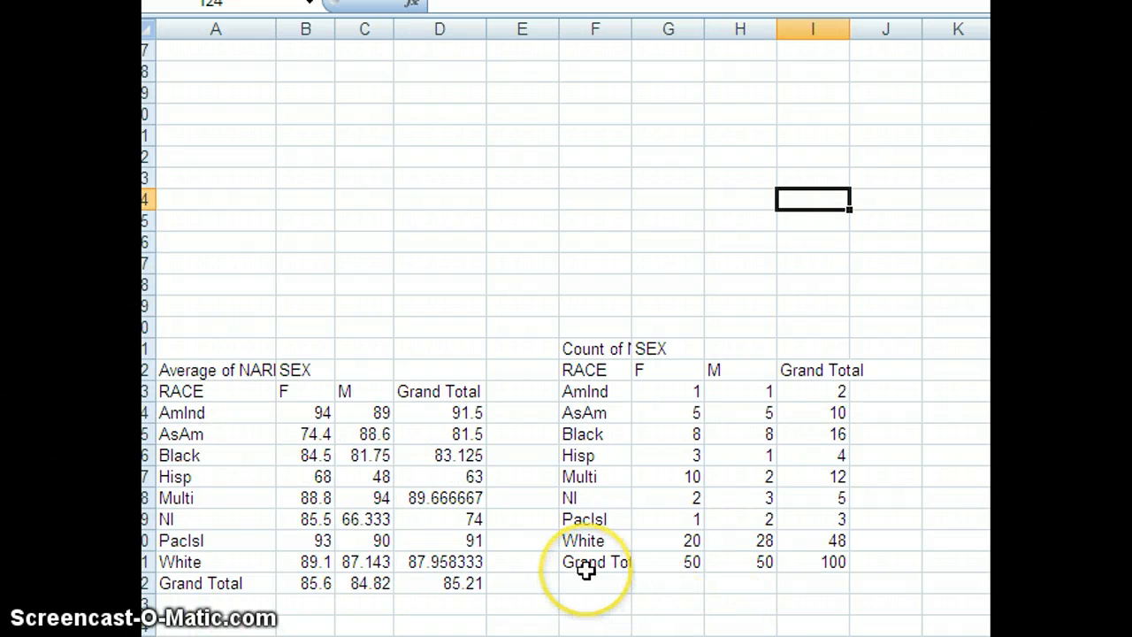
pyautogui.click(583, 498)
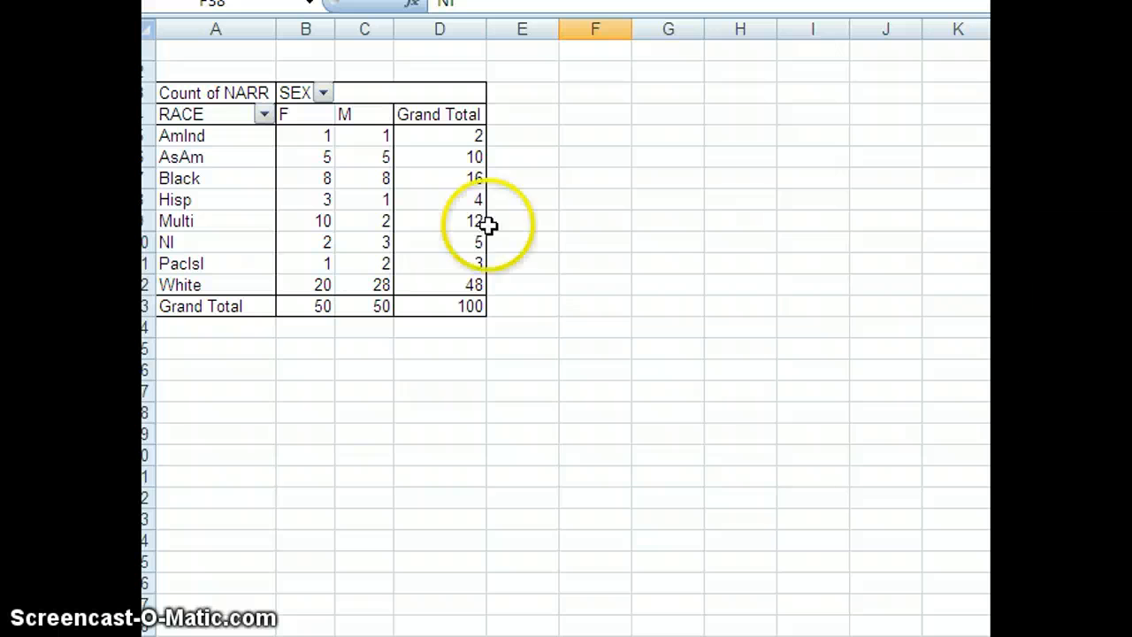
# Remove RACE, NARR and SEX from the PivotTable and add PERFD as a count in the data area
pyautogui.click(266, 198)
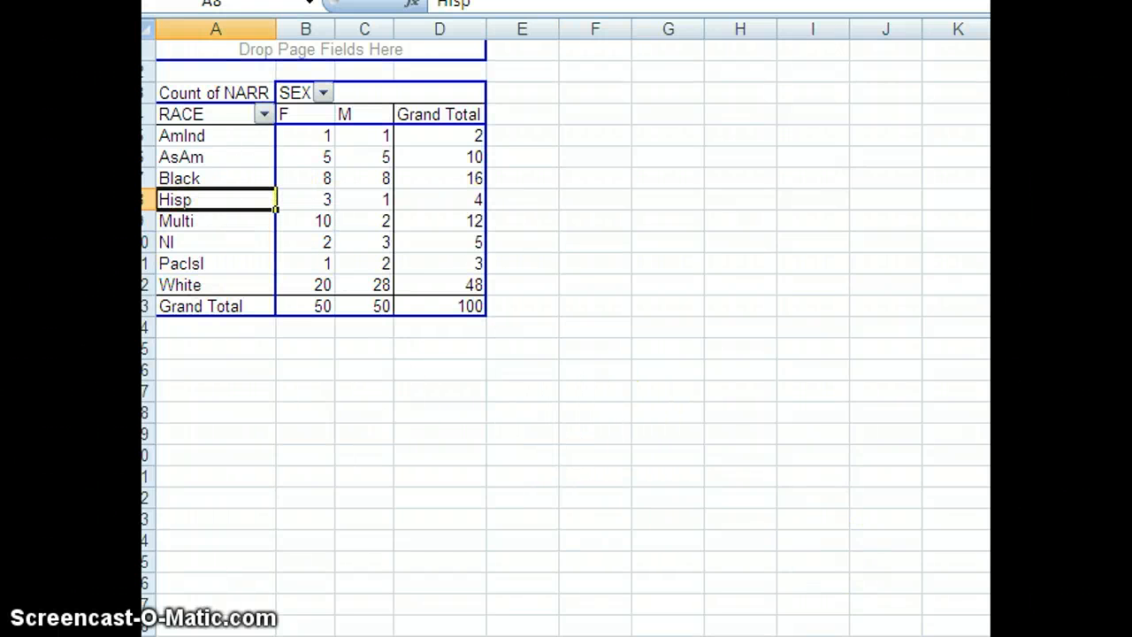
pyautogui.moveTo(690, 420); pyautogui.dragTo(685, 407)
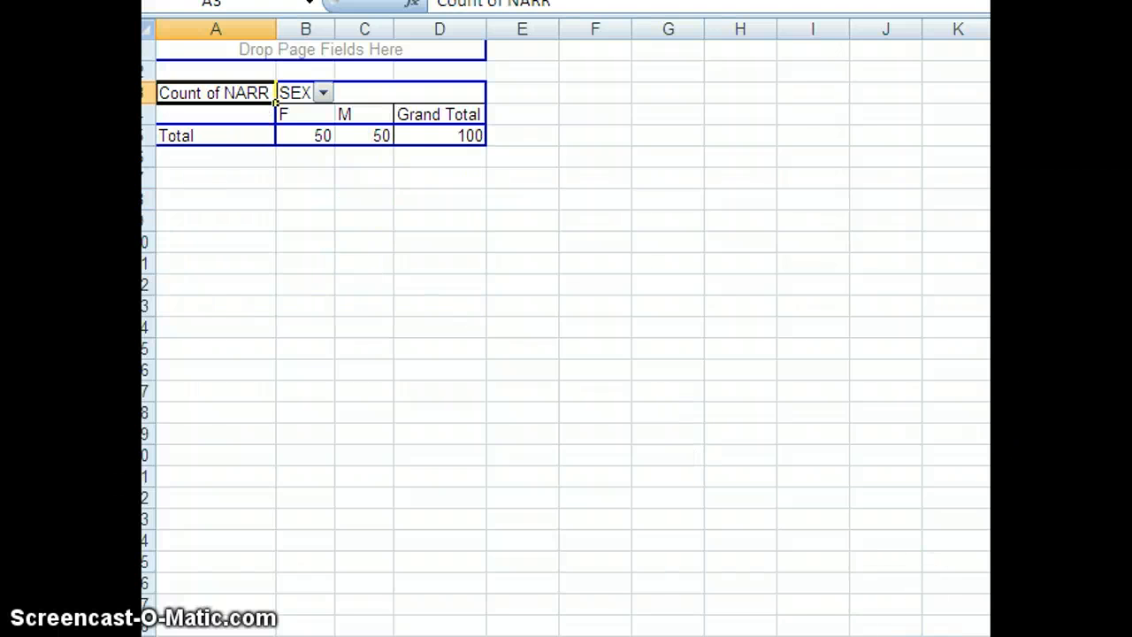
pyautogui.moveTo(216, 93); pyautogui.dragTo(687, 398)
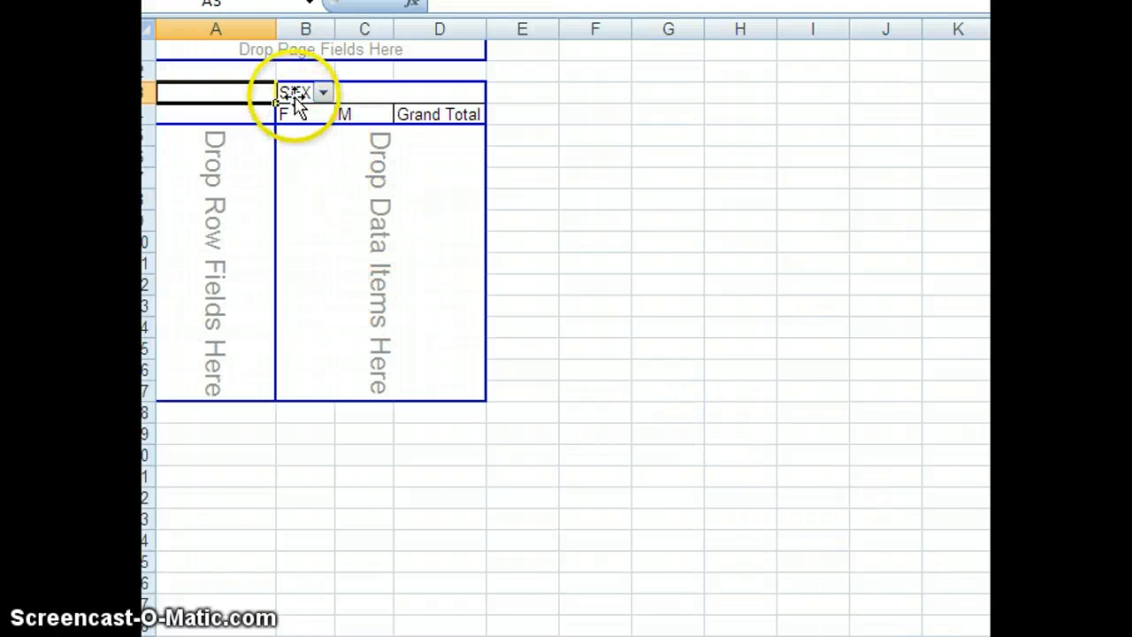
pyautogui.moveTo(302, 97); pyautogui.dragTo(875, 525)
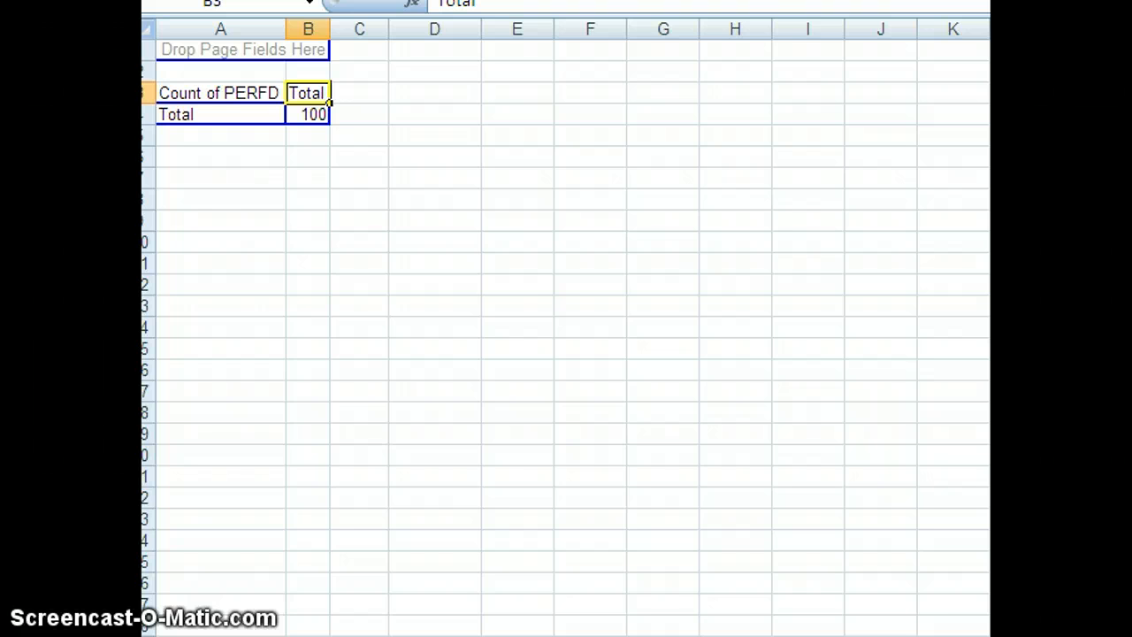
# Undo the last PERFD placement and lay out the PivotTable with PERFD as the row field and Count of PERFD as the value
pyautogui.hotkey('ctrl', 'z')
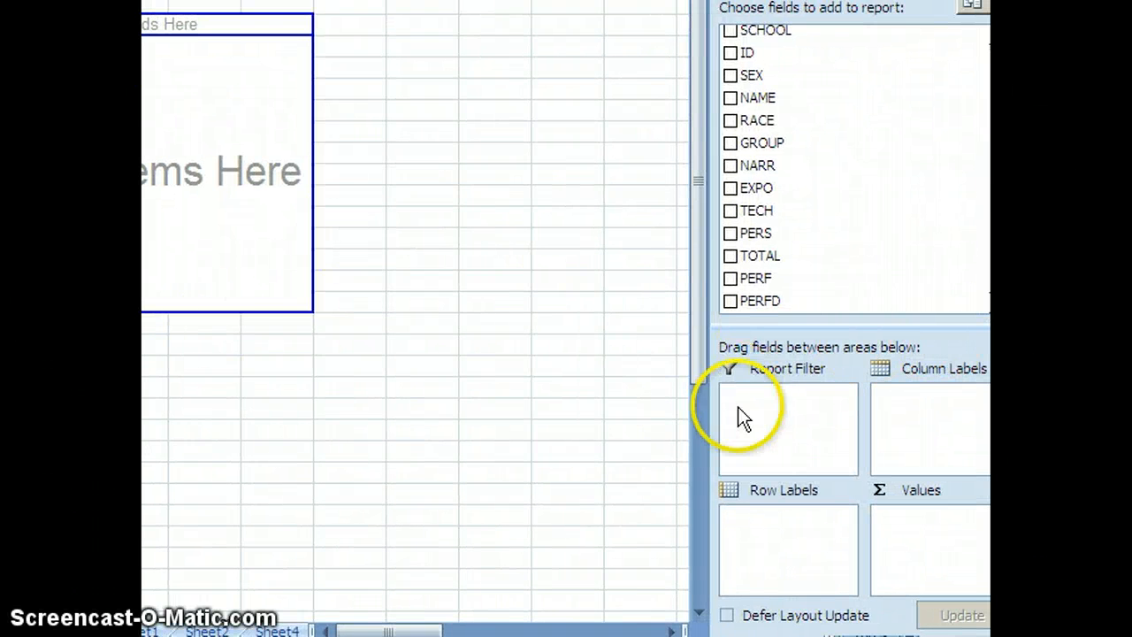
pyautogui.moveTo(736, 303); pyautogui.dragTo(935, 523)
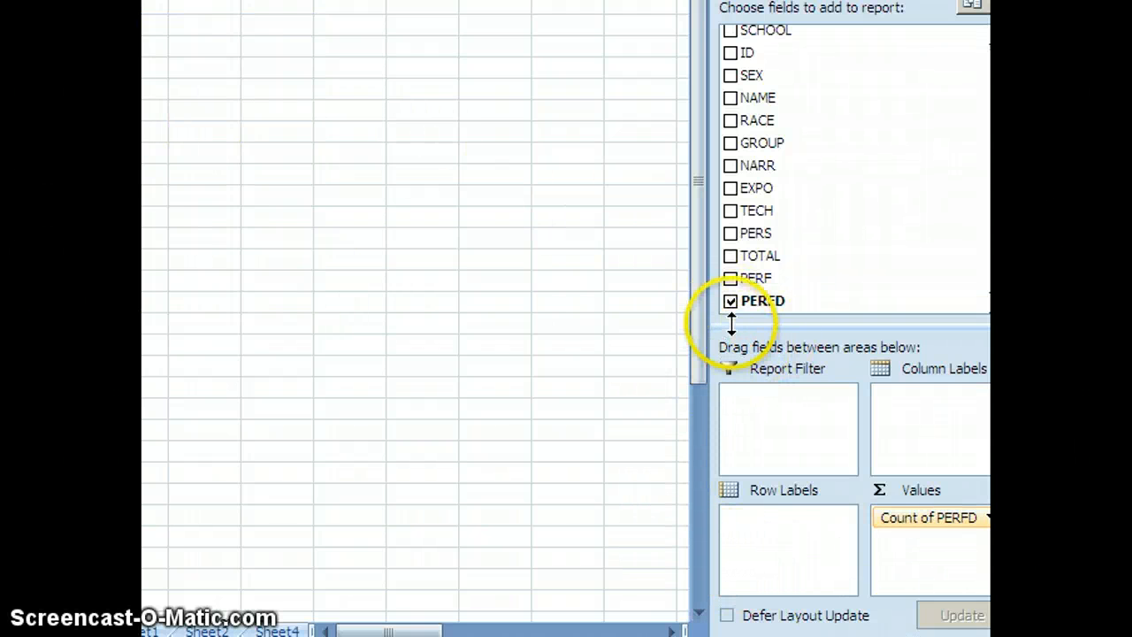
pyautogui.moveTo(732, 302); pyautogui.dragTo(782, 553)
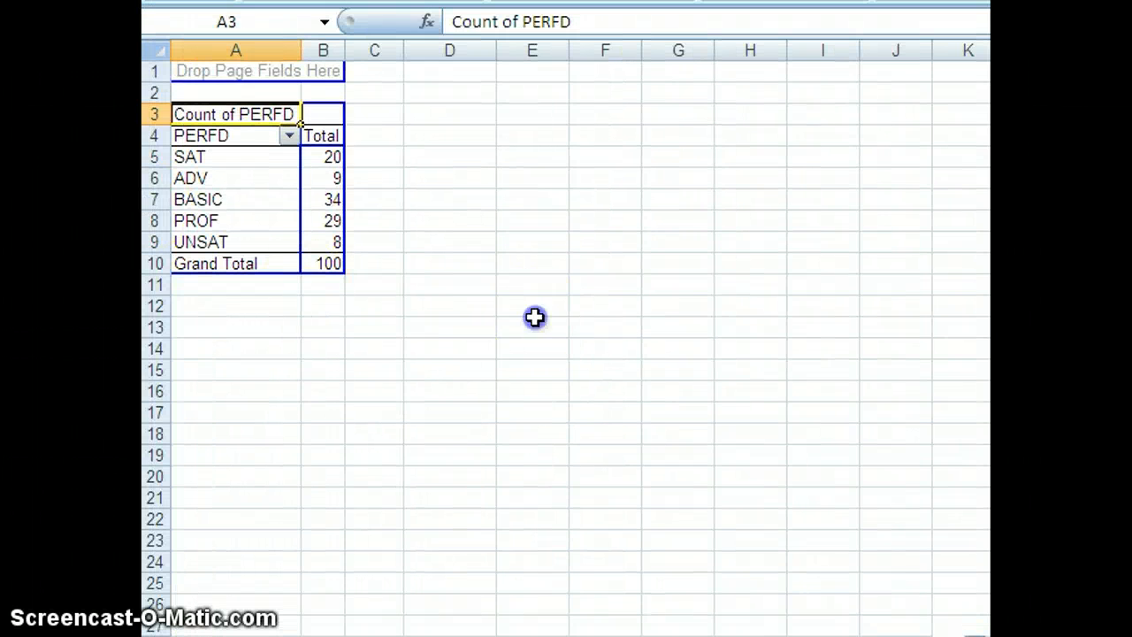
pyautogui.click(533, 322)
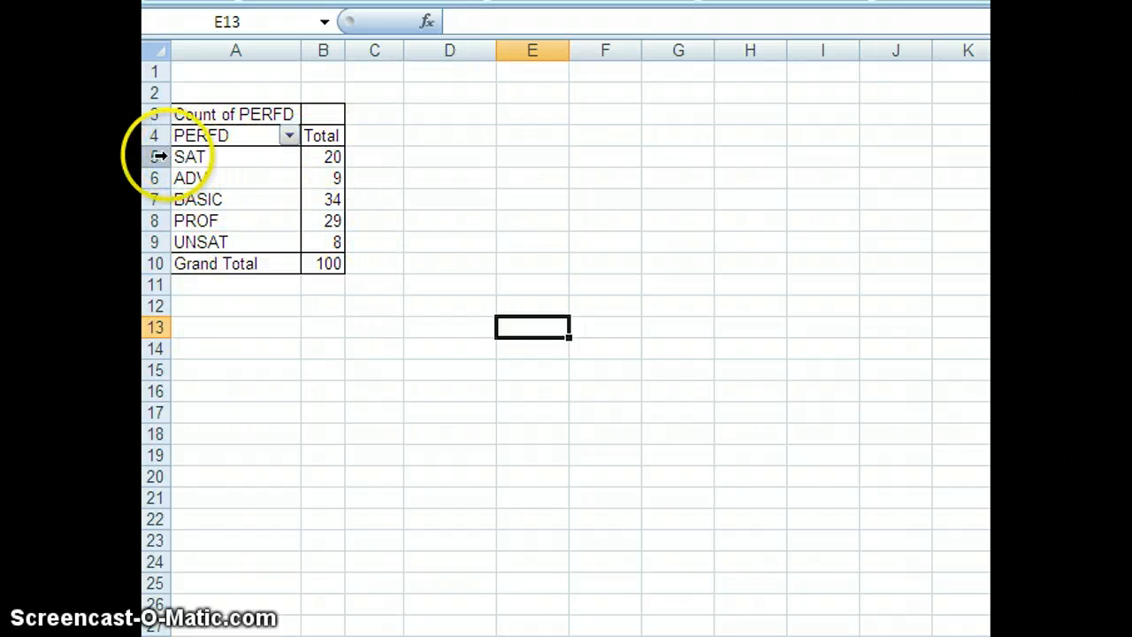
pyautogui.moveTo(159, 157); pyautogui.dragTo(563, 362)
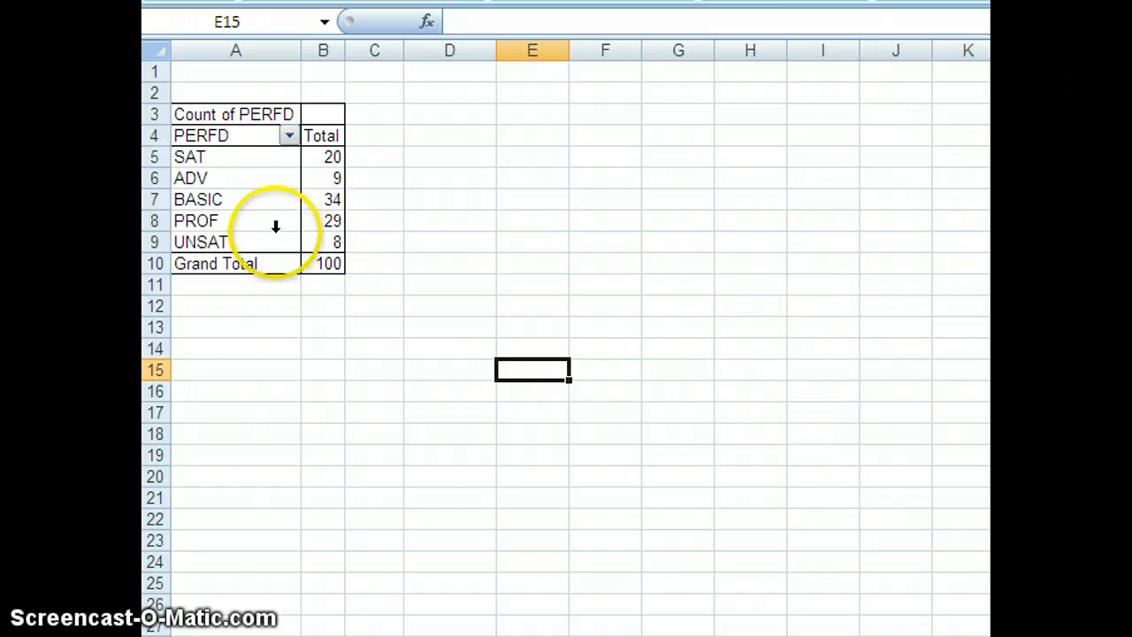
# Add SEX as the column field of the Count of PERFD PivotTable
pyautogui.click(271, 186)
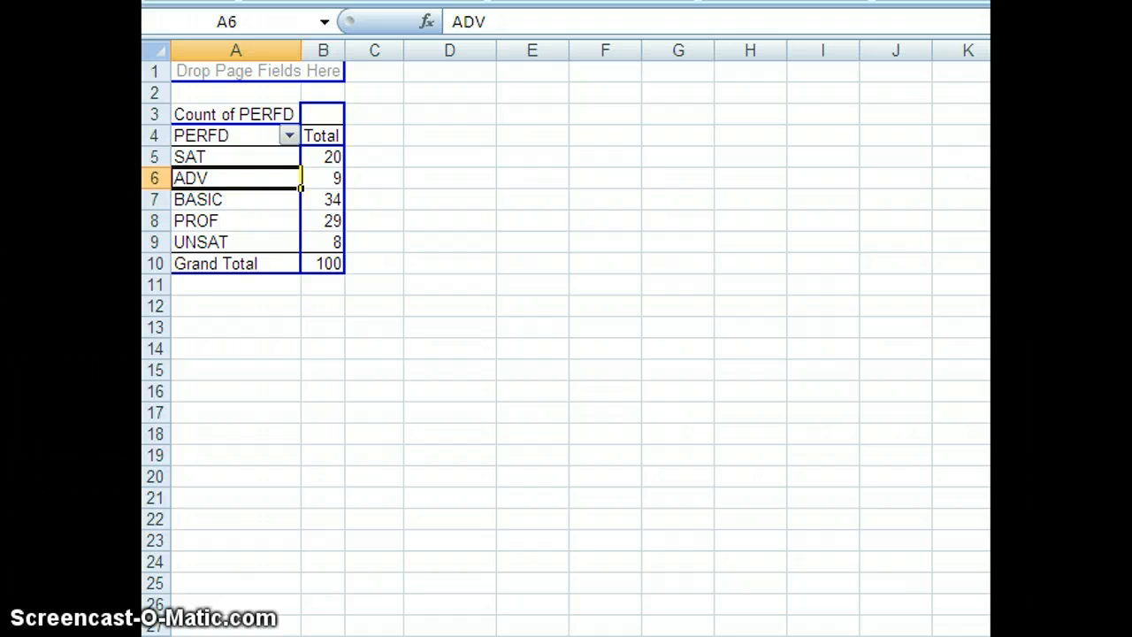
pyautogui.moveTo(569, 165); pyautogui.dragTo(315, 113)
pyautogui.click(581, 354)
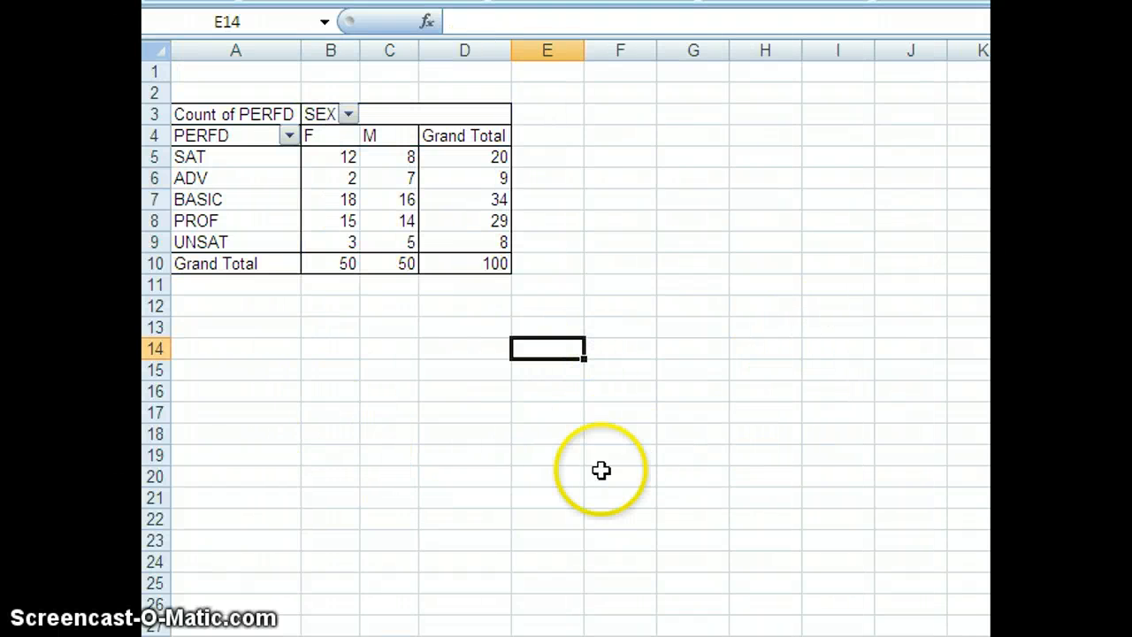
# Add RACE as the report filter of the PERFD by SEX PivotTable
pyautogui.click(297, 207)
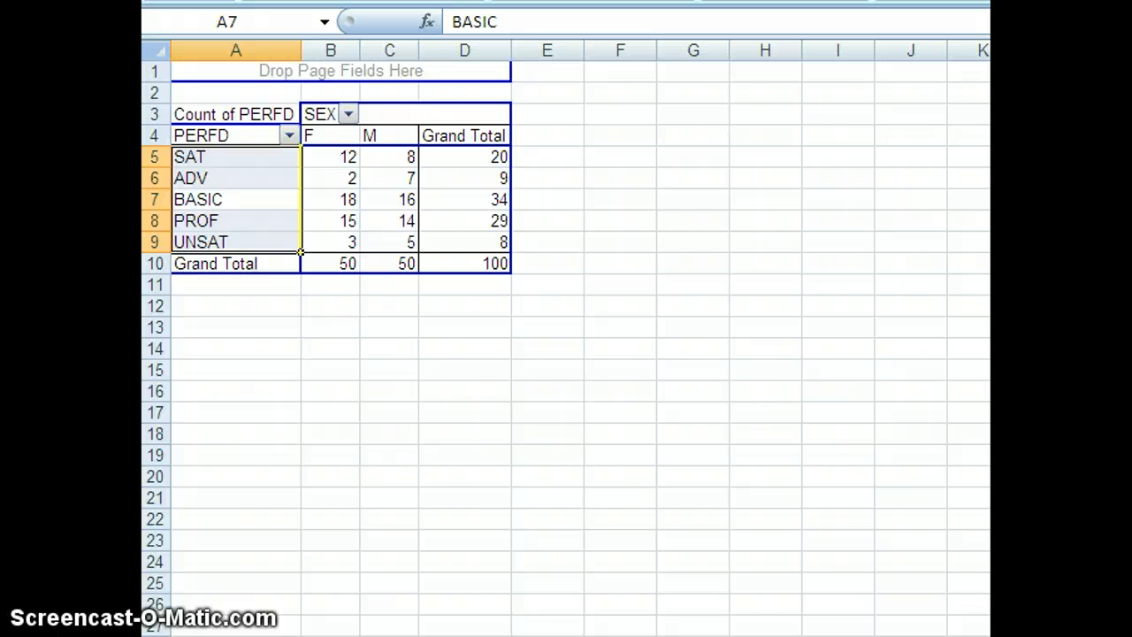
pyautogui.click(988, 216)
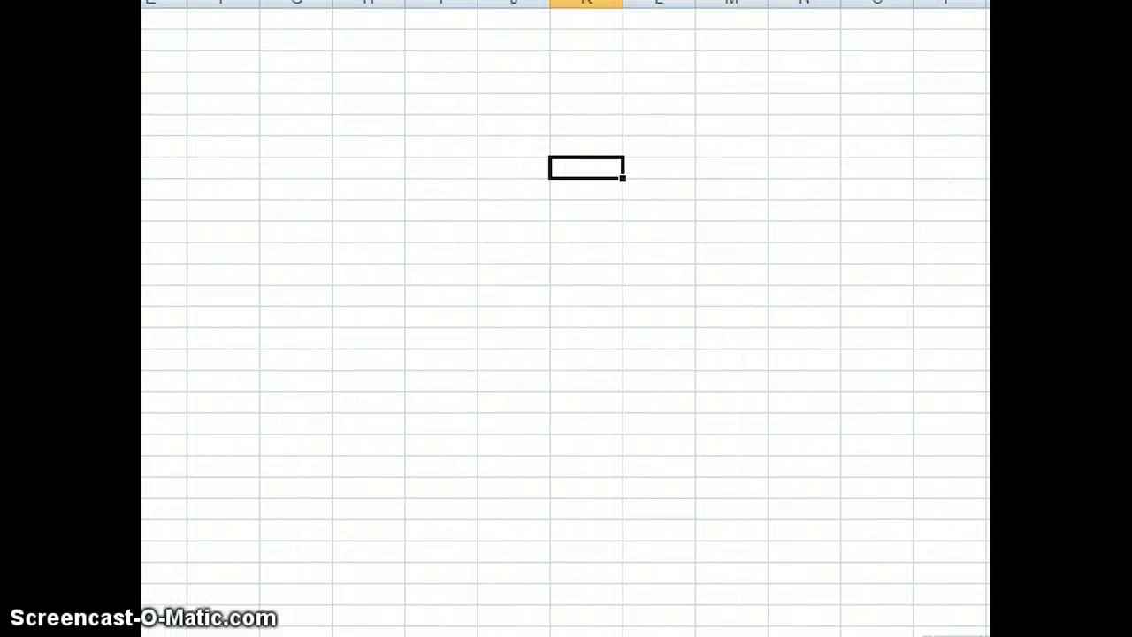
pyautogui.click(78, 168)
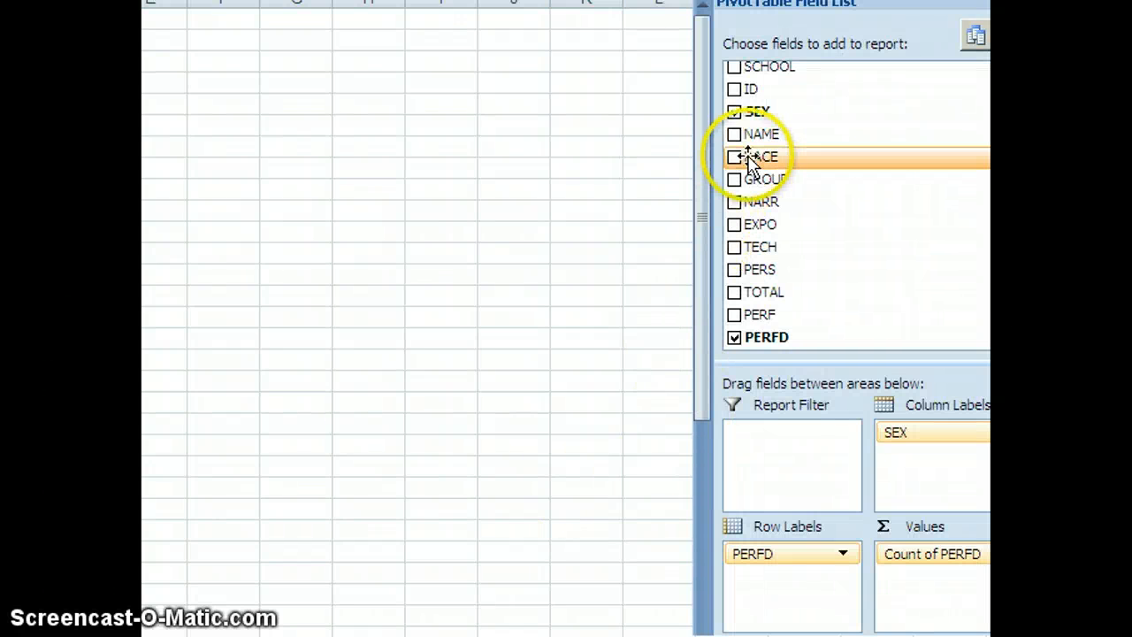
pyautogui.moveTo(737, 163); pyautogui.dragTo(784, 434)
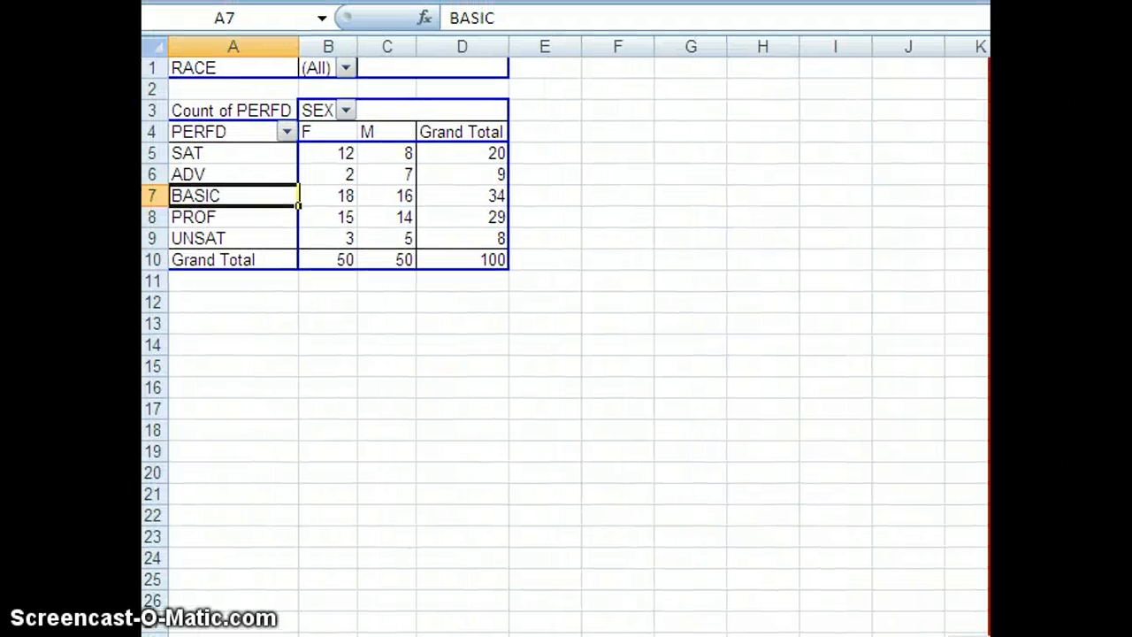
# Filter the PERFD by SEX counts by RACE, viewing AmInd first and AsAm second
pyautogui.click(345, 68)
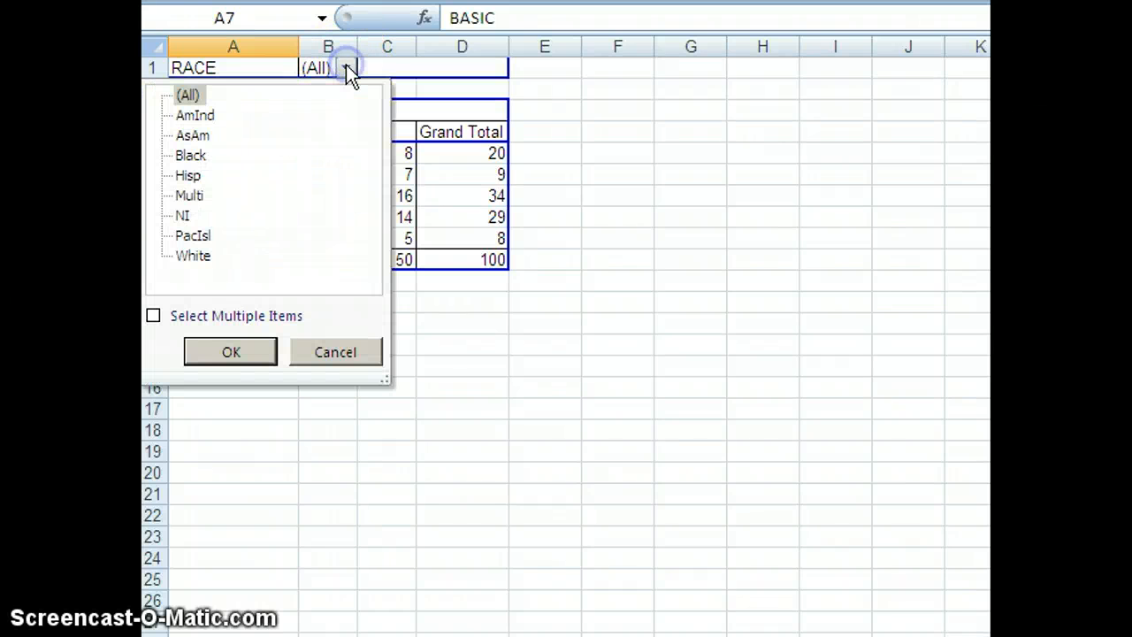
pyautogui.click(204, 117)
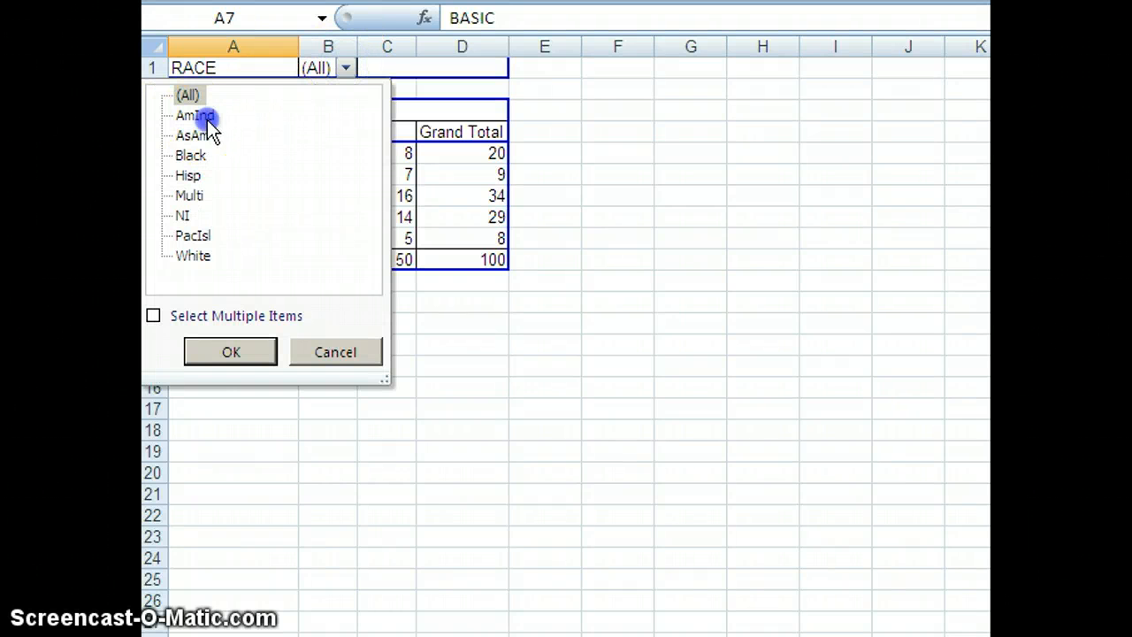
pyautogui.click(227, 356)
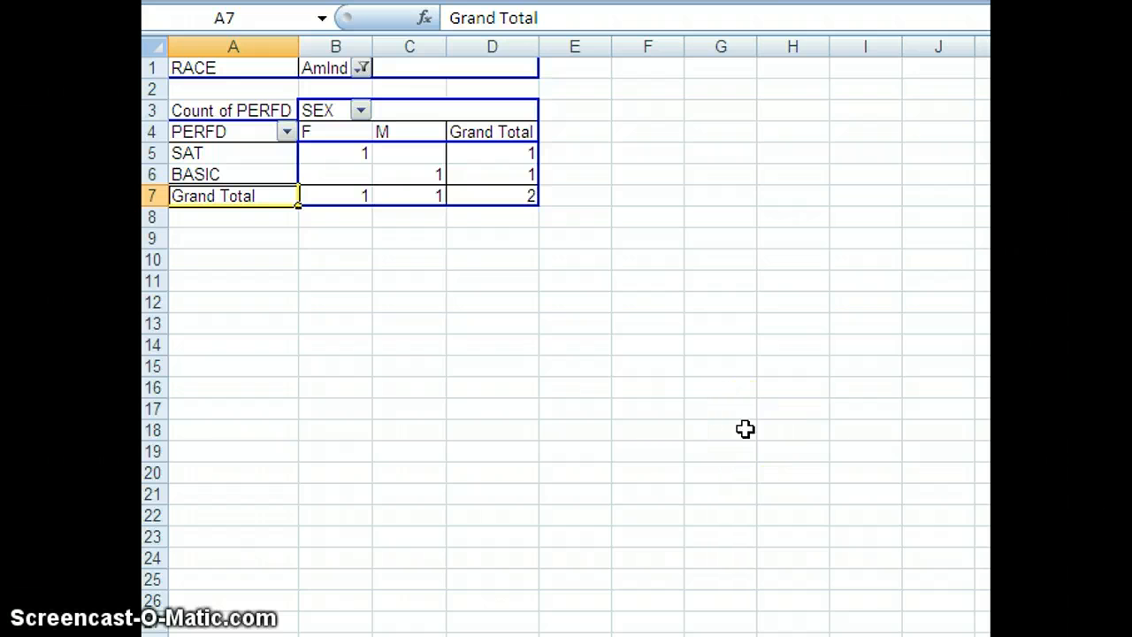
pyautogui.click(363, 68)
pyautogui.click(201, 137)
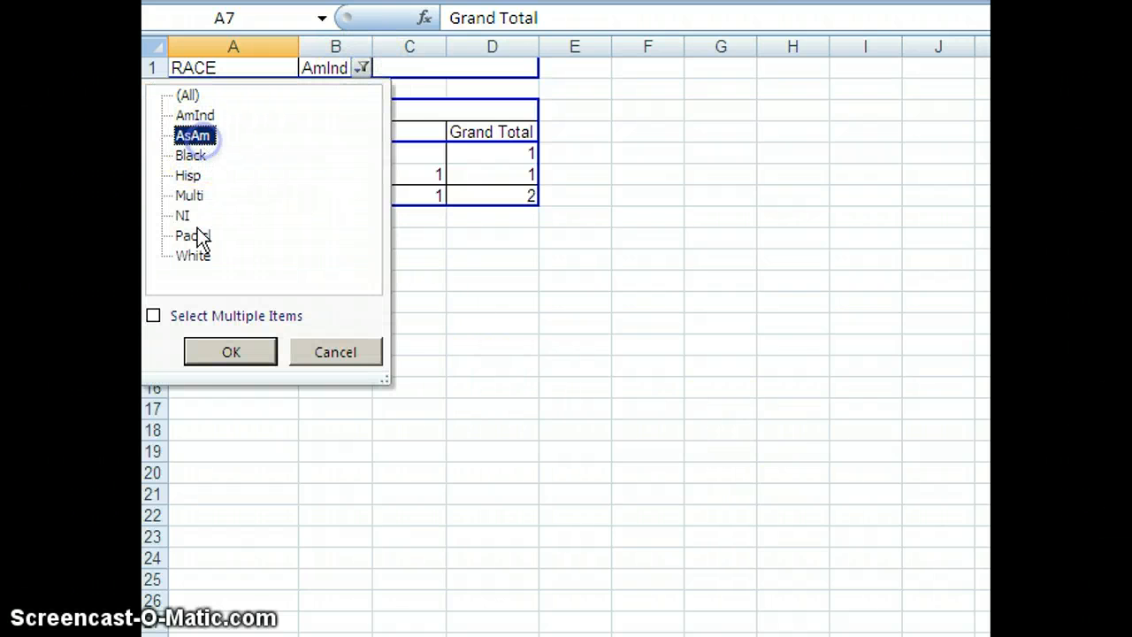
pyautogui.click(241, 354)
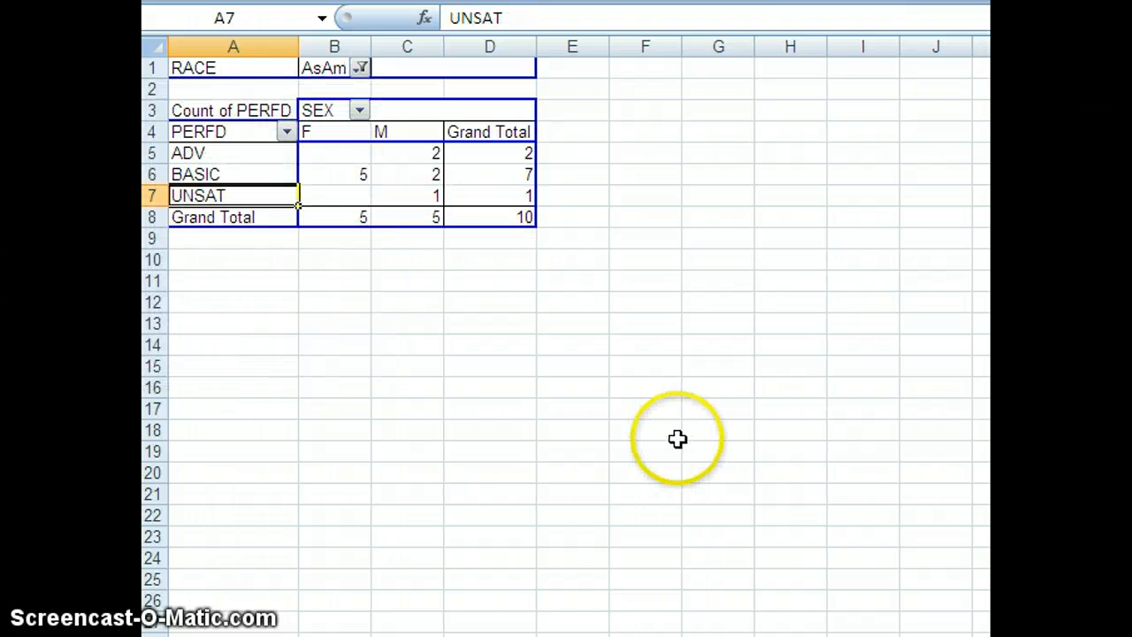
# Switch the RACE filter to Black and after that to Hisp to view each group's PERFD counts
pyautogui.click(363, 69)
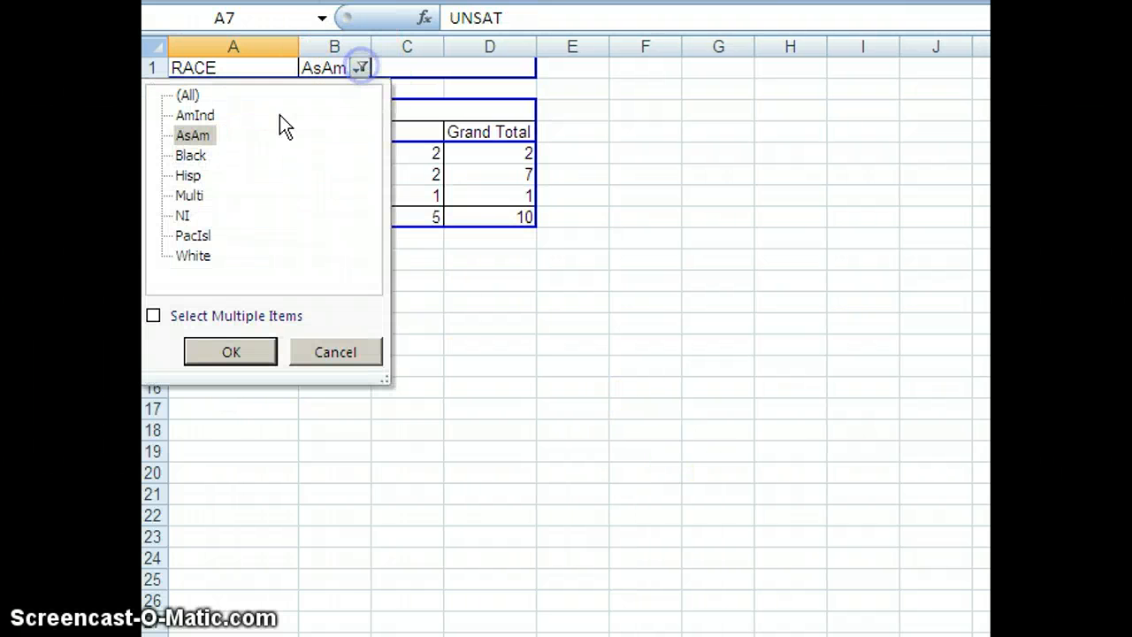
pyautogui.click(192, 156)
pyautogui.click(229, 353)
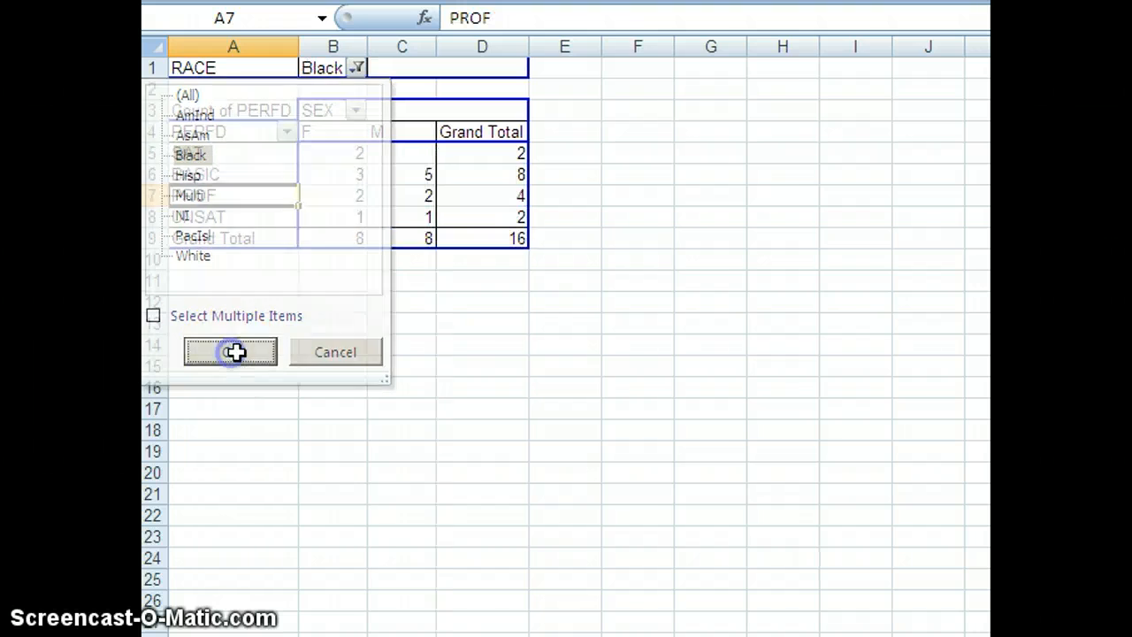
pyautogui.click(358, 68)
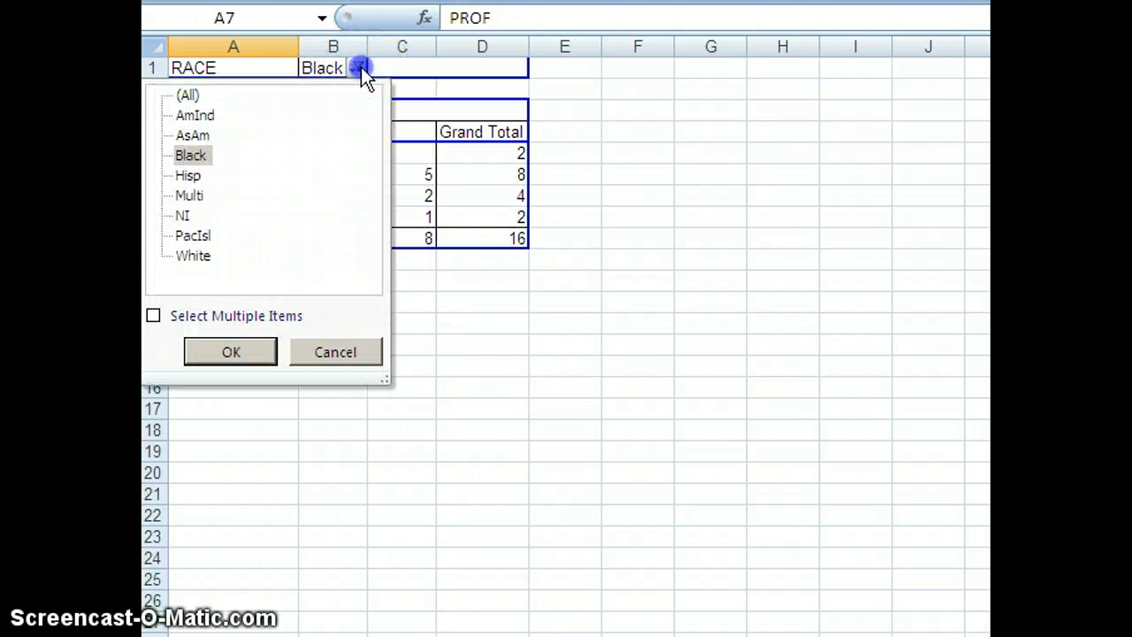
pyautogui.click(188, 177)
pyautogui.click(251, 354)
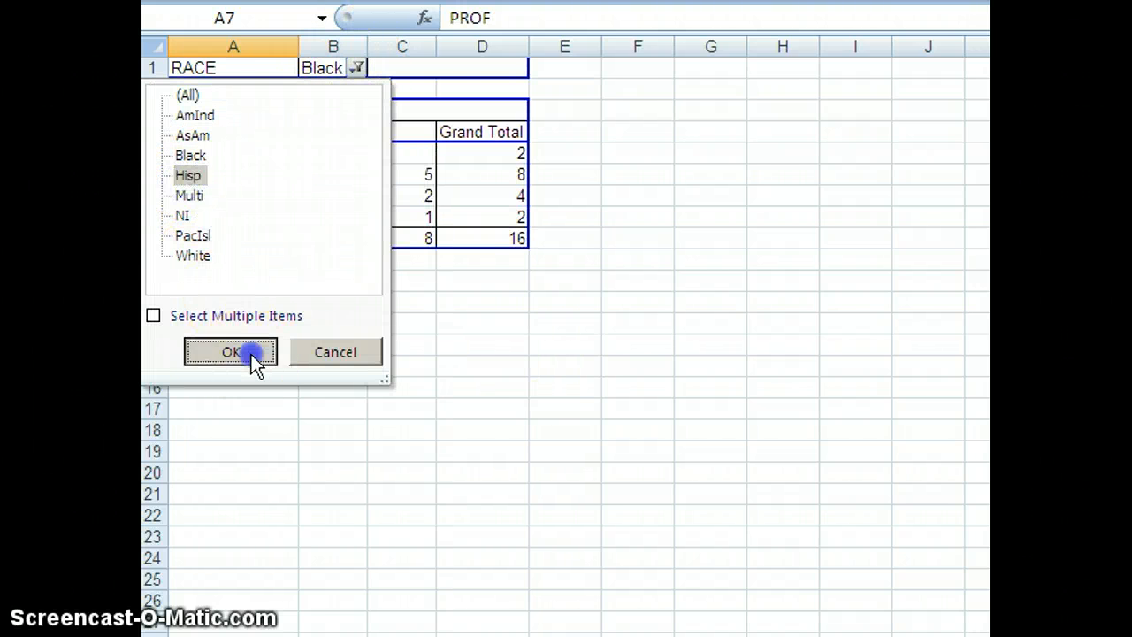
# Set the RACE filter to PacIsl to view its counts, and finish with the filter on White
pyautogui.click(349, 68)
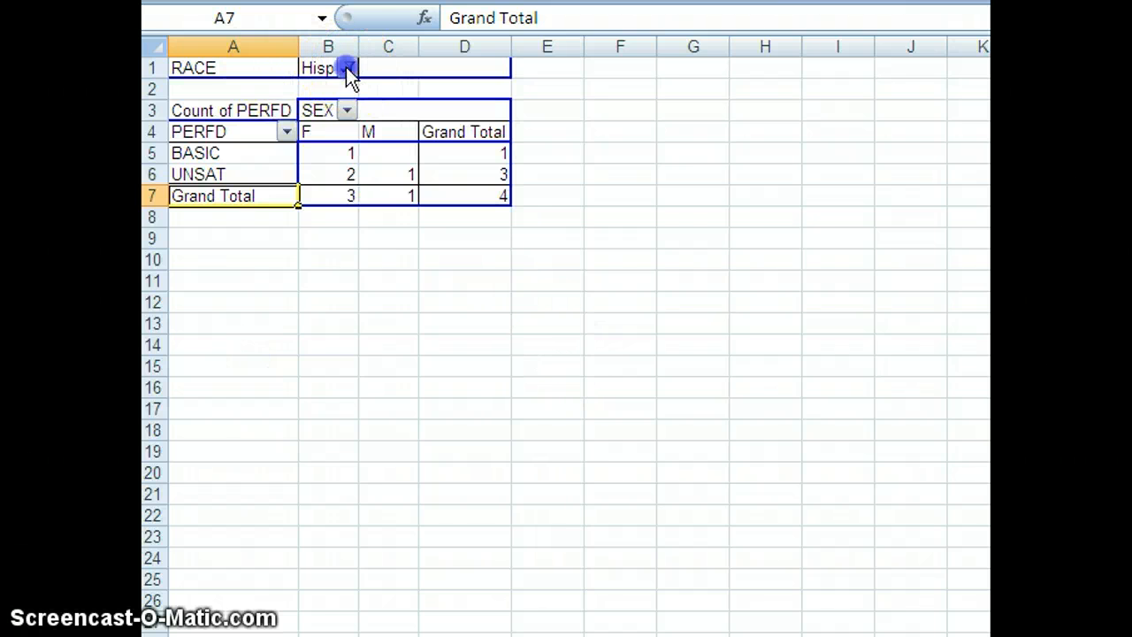
pyautogui.click(193, 236)
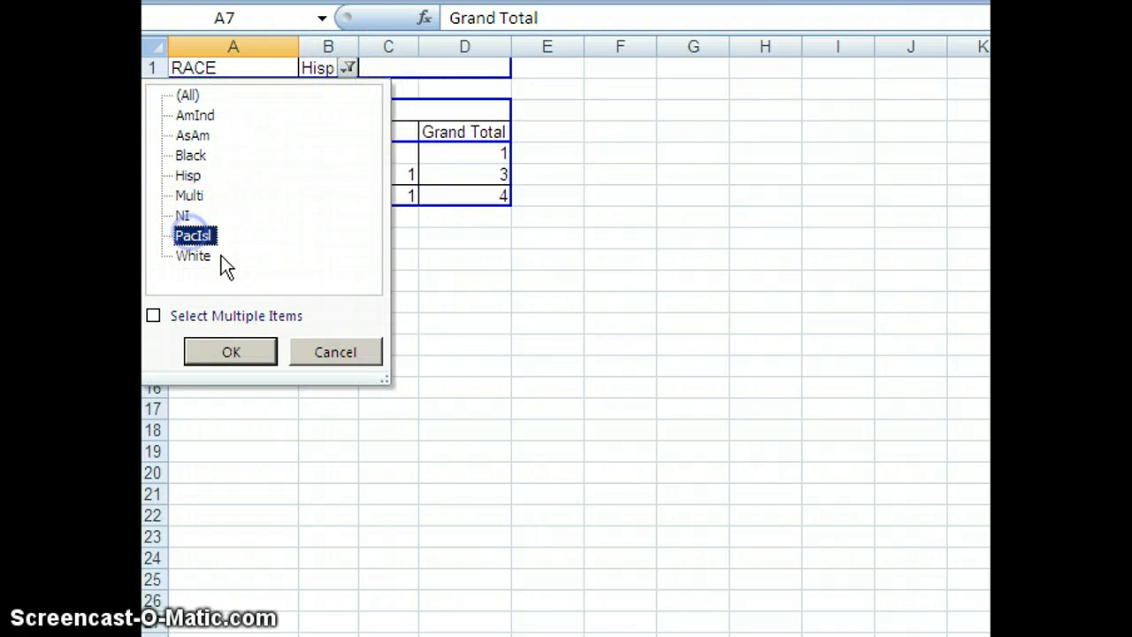
pyautogui.click(224, 353)
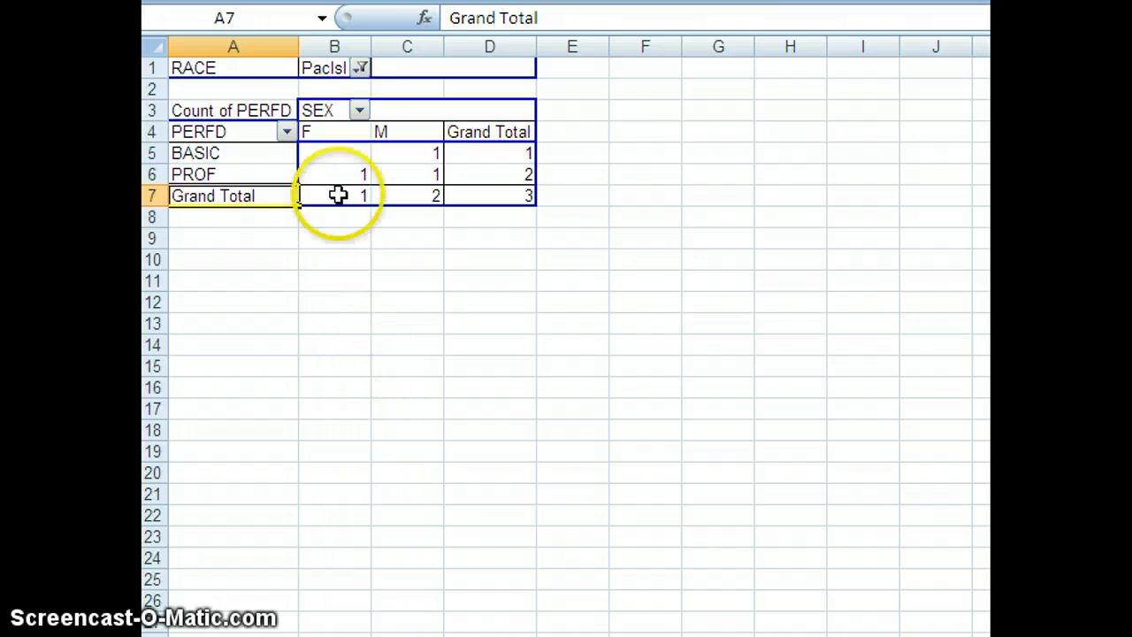
pyautogui.click(360, 68)
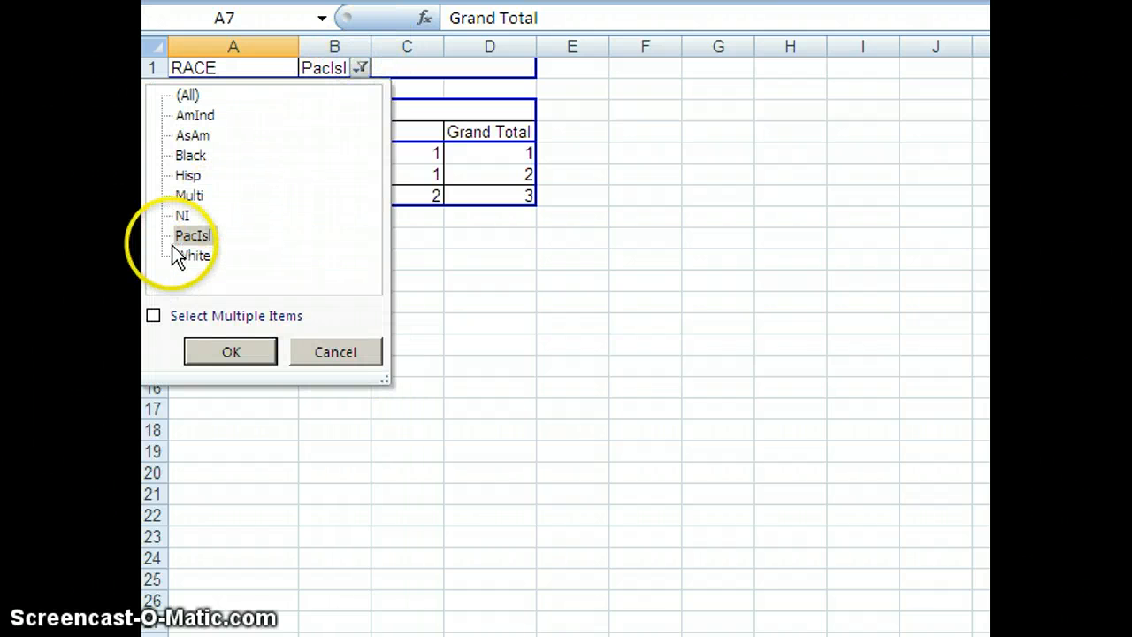
pyautogui.click(222, 352)
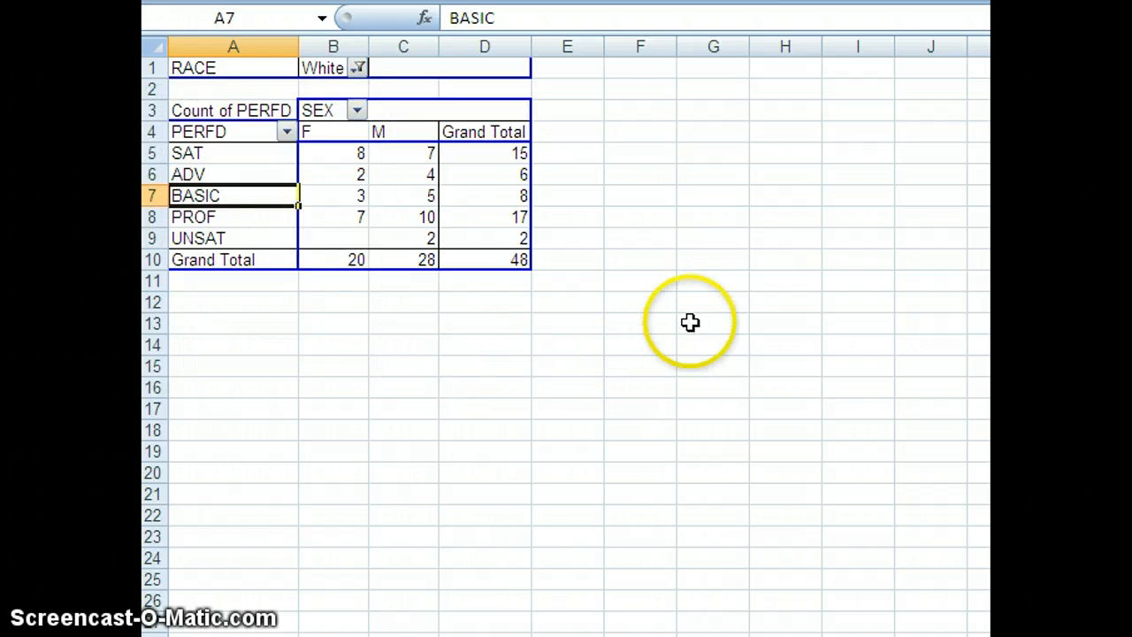